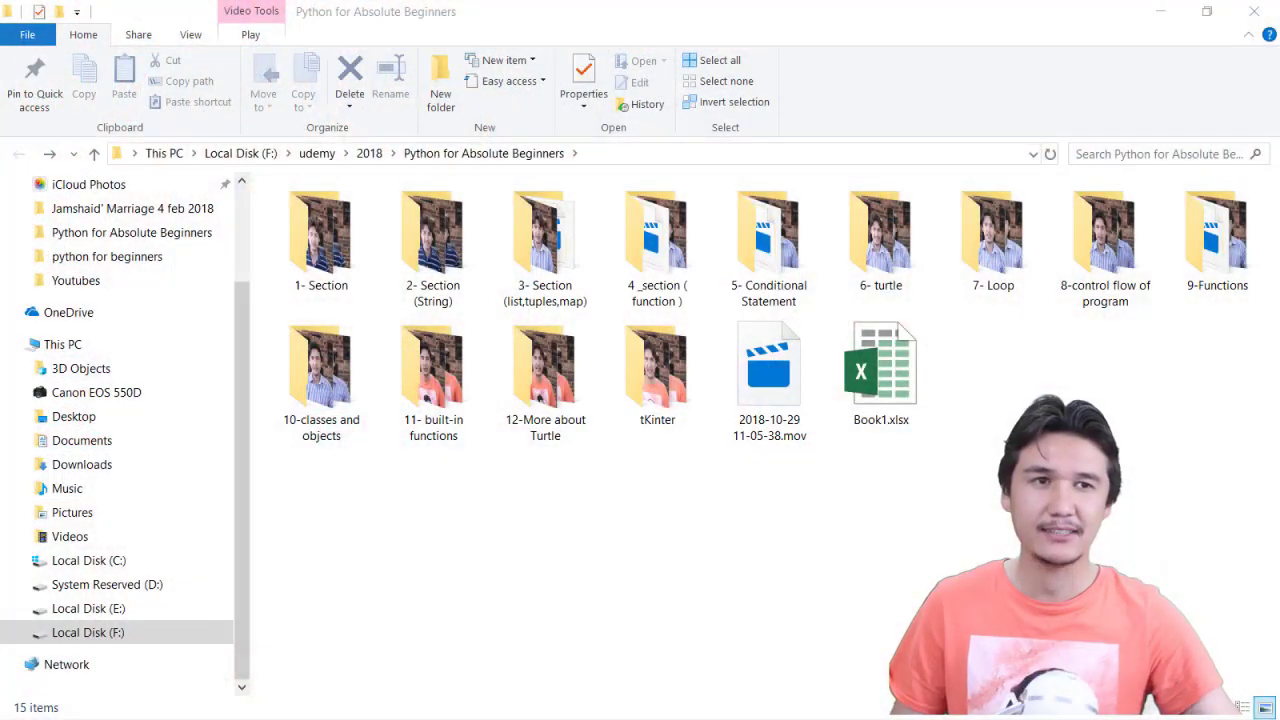
# Bring Camtasia forward and start a Local File production, dismissing the activation warning
pyautogui.moveTo(334, 494); pyautogui.dragTo(1000, 490)
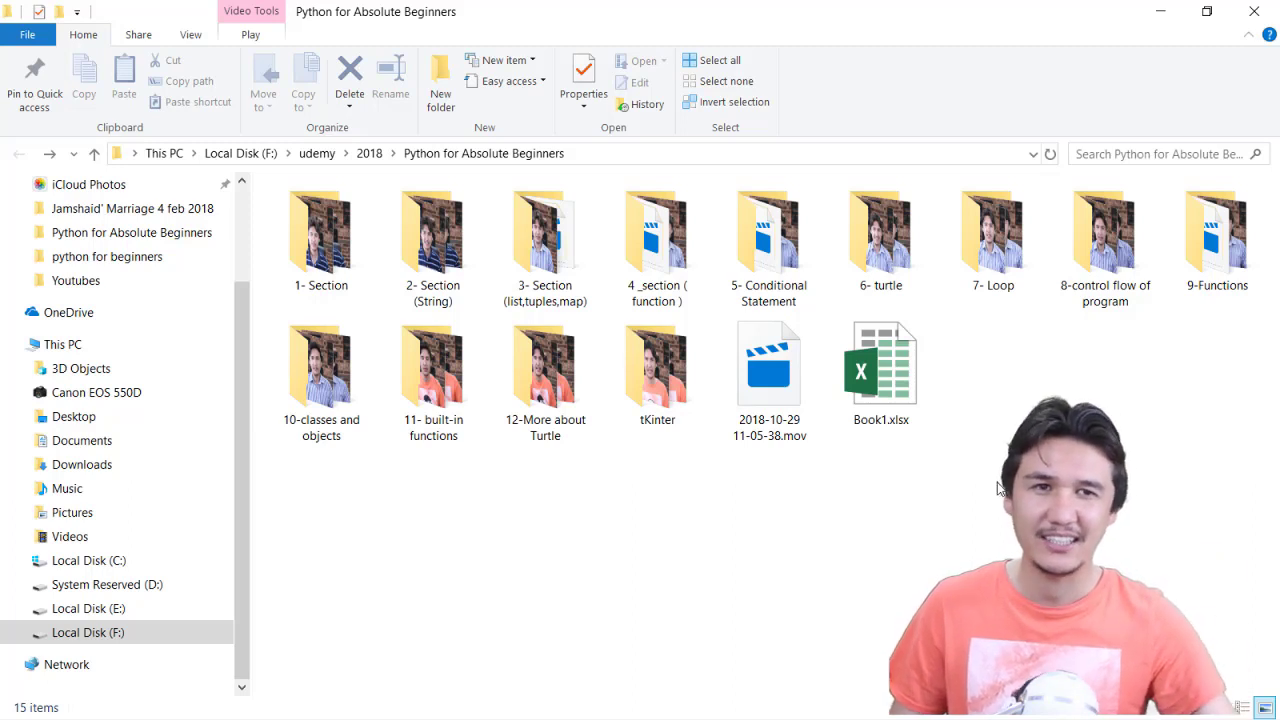
pyautogui.click(1160, 14)
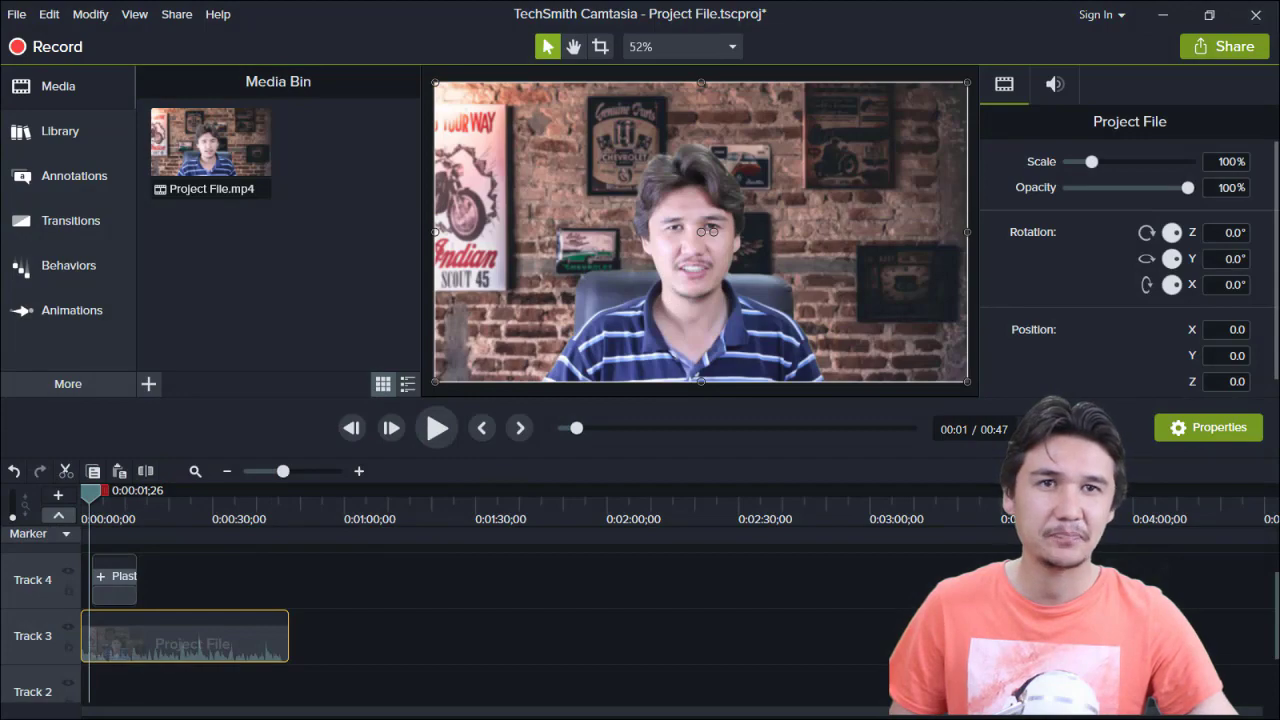
pyautogui.click(1195, 48)
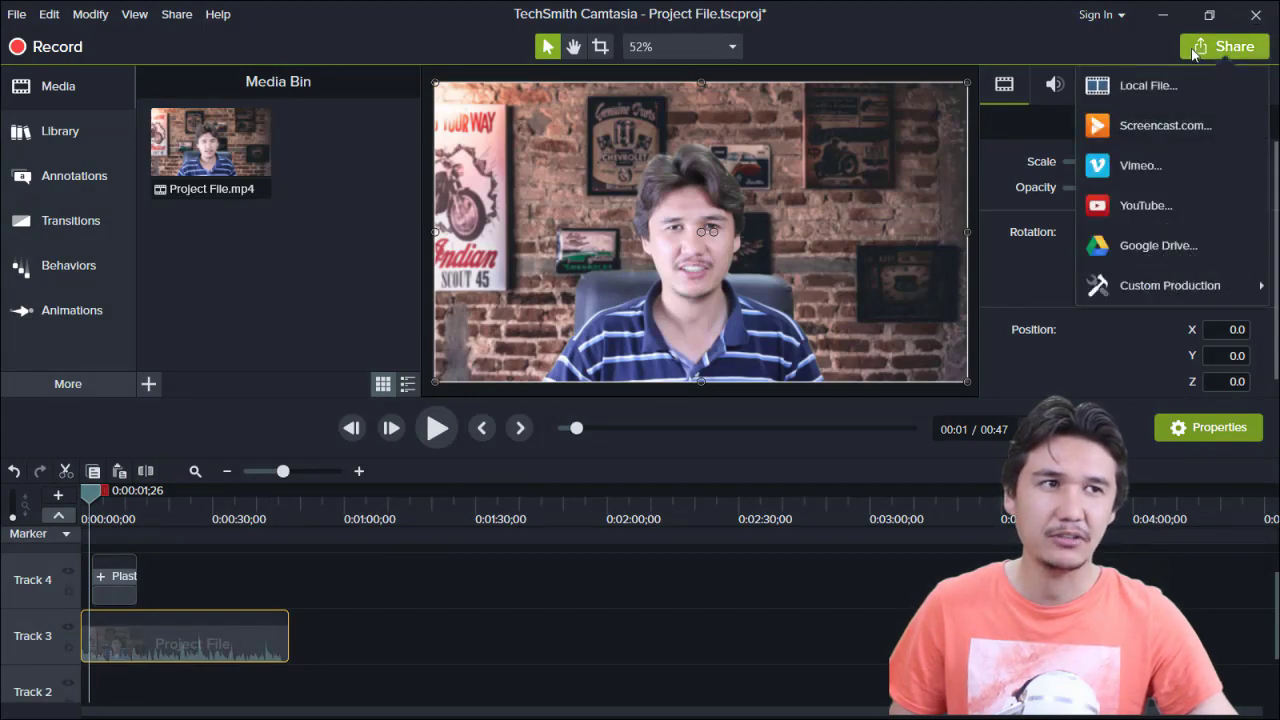
pyautogui.click(1150, 86)
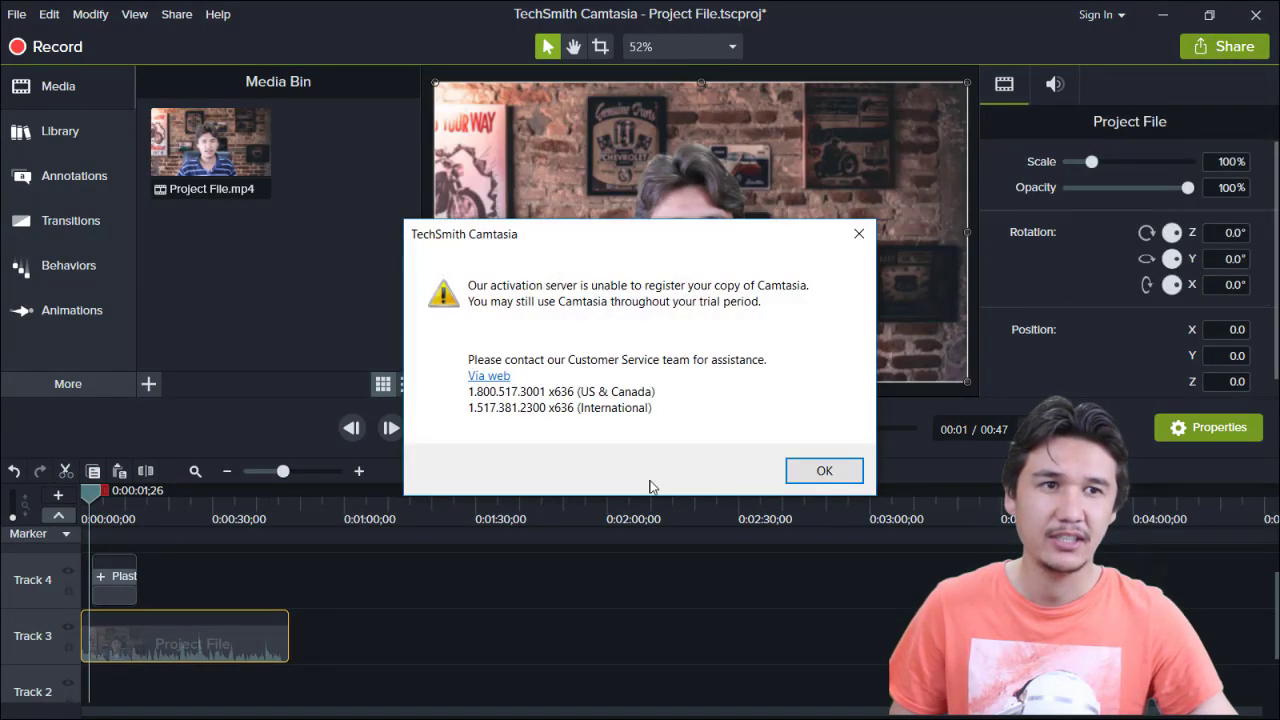
pyautogui.click(823, 468)
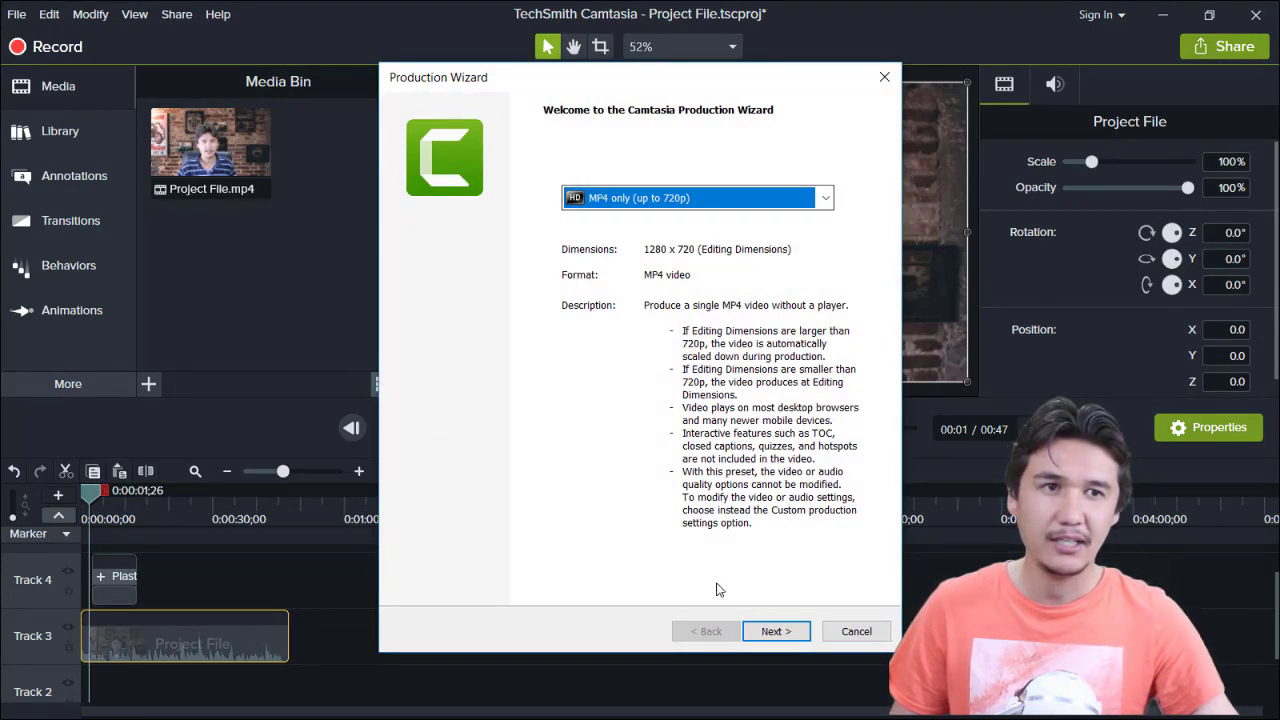
# Advance to the save step and inspect the default output Folder path
pyautogui.click(777, 632)
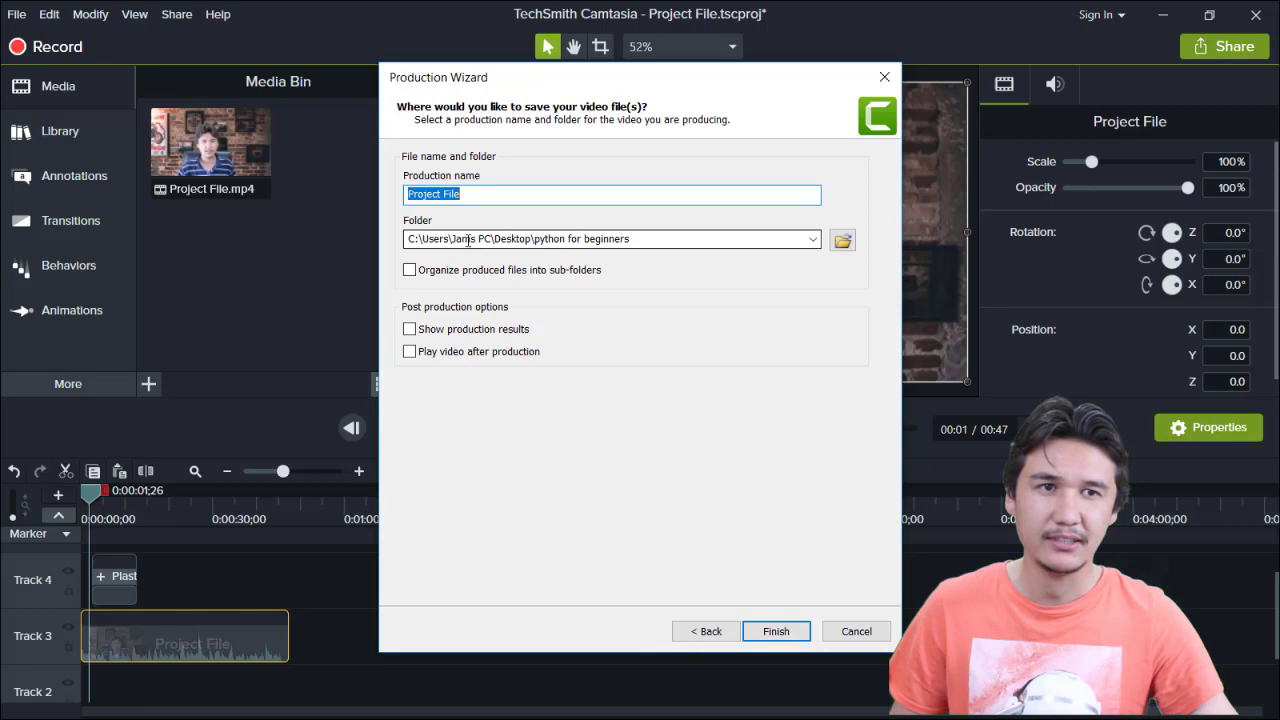
pyautogui.click(521, 240)
pyautogui.click(634, 238)
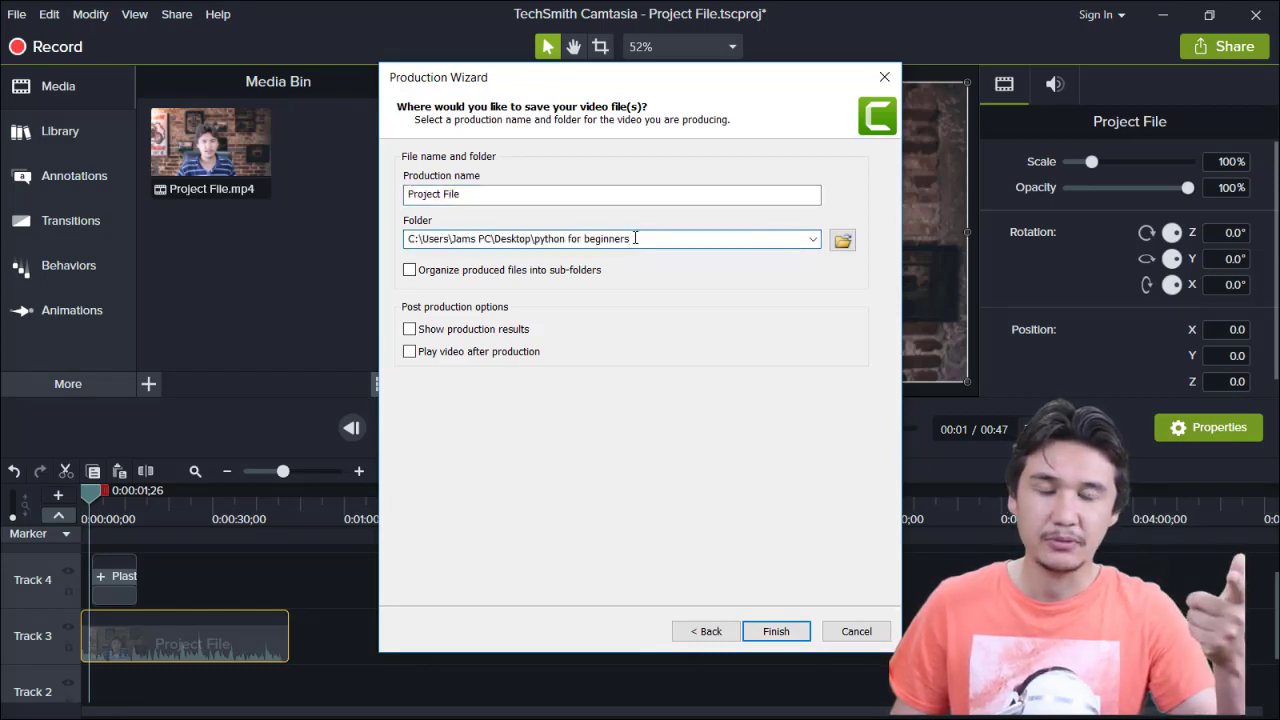
pyautogui.moveTo(634, 238); pyautogui.dragTo(565, 239)
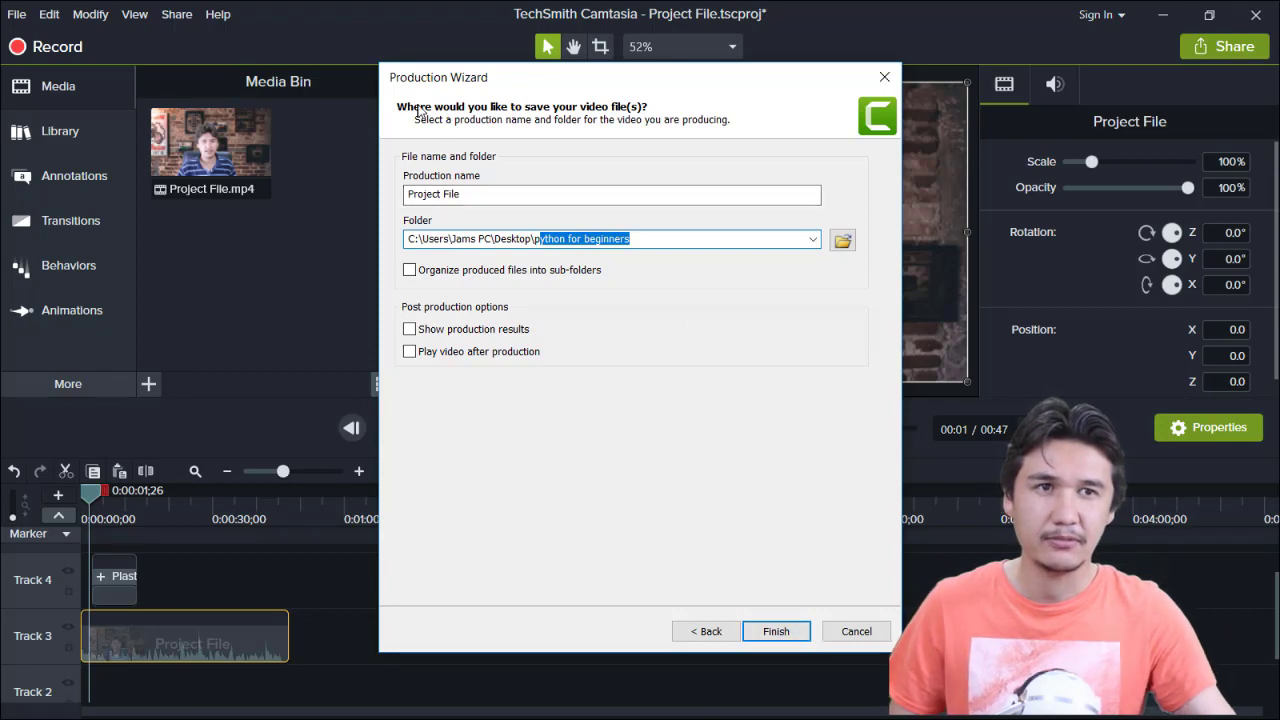
# Cancel the wizard and start a New Custom Production, dismissing the activation warning
pyautogui.click(856, 631)
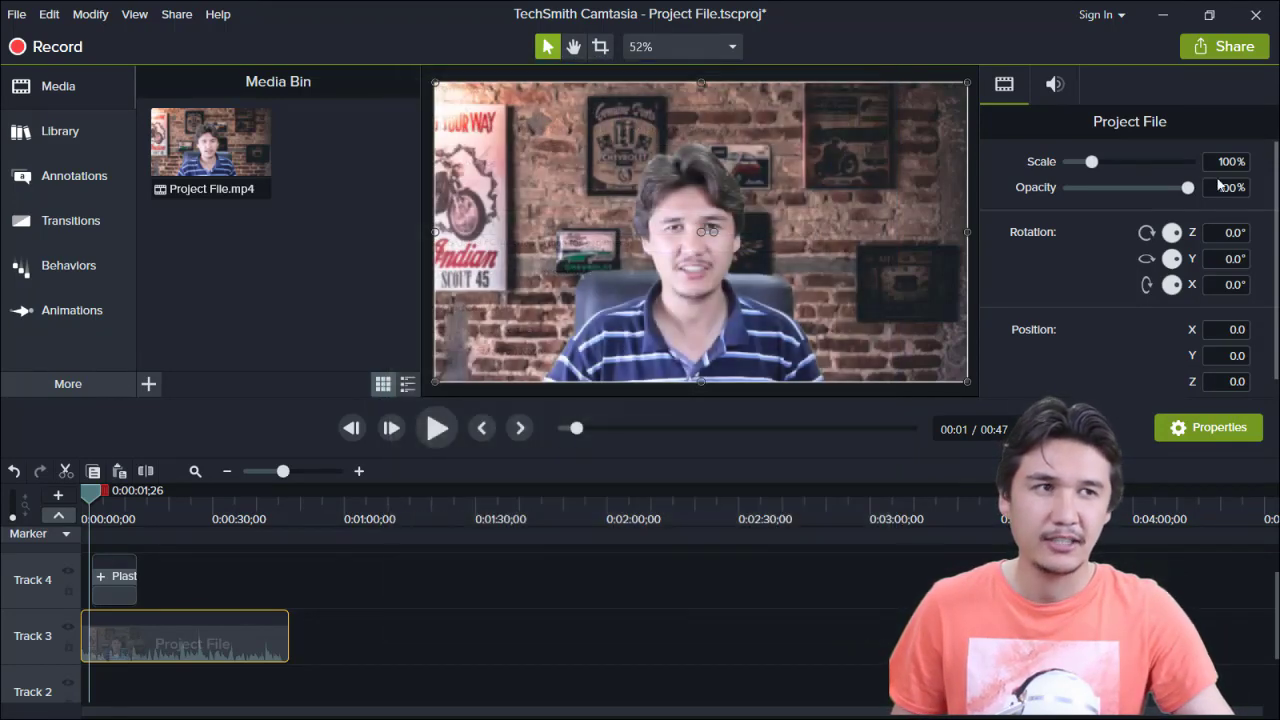
pyautogui.click(1218, 50)
pyautogui.moveTo(1160, 286)
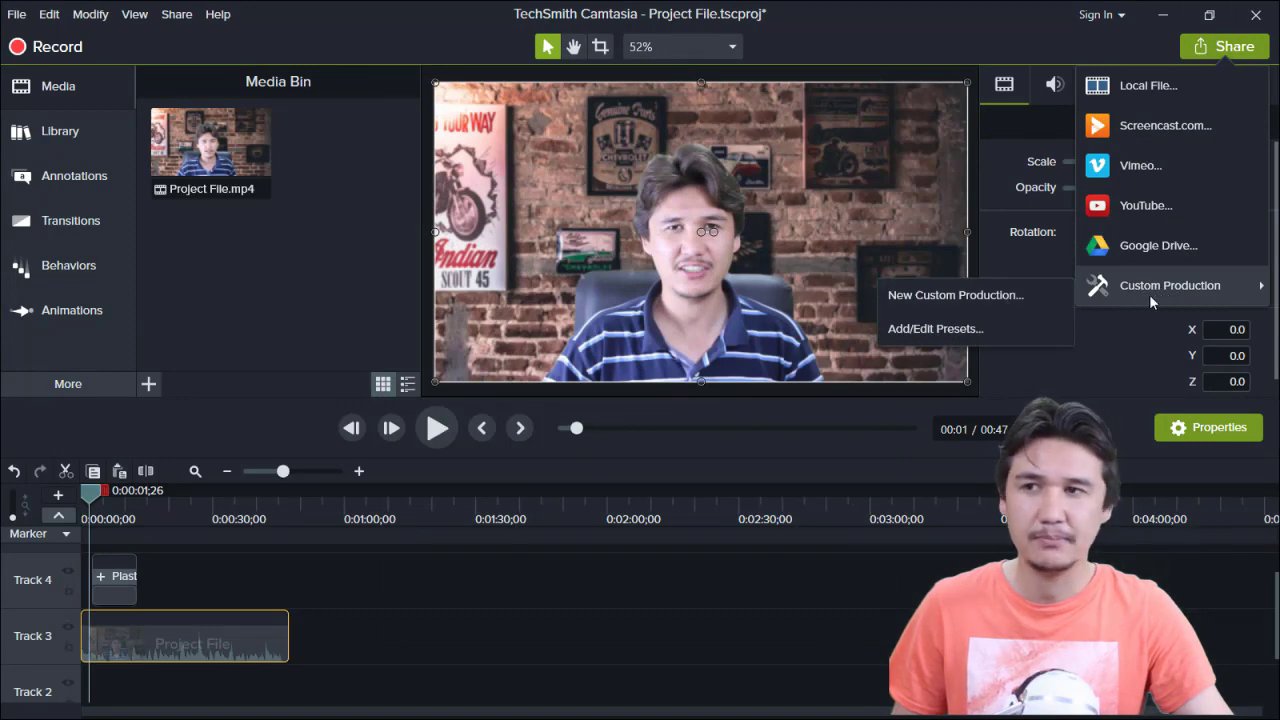
pyautogui.click(912, 298)
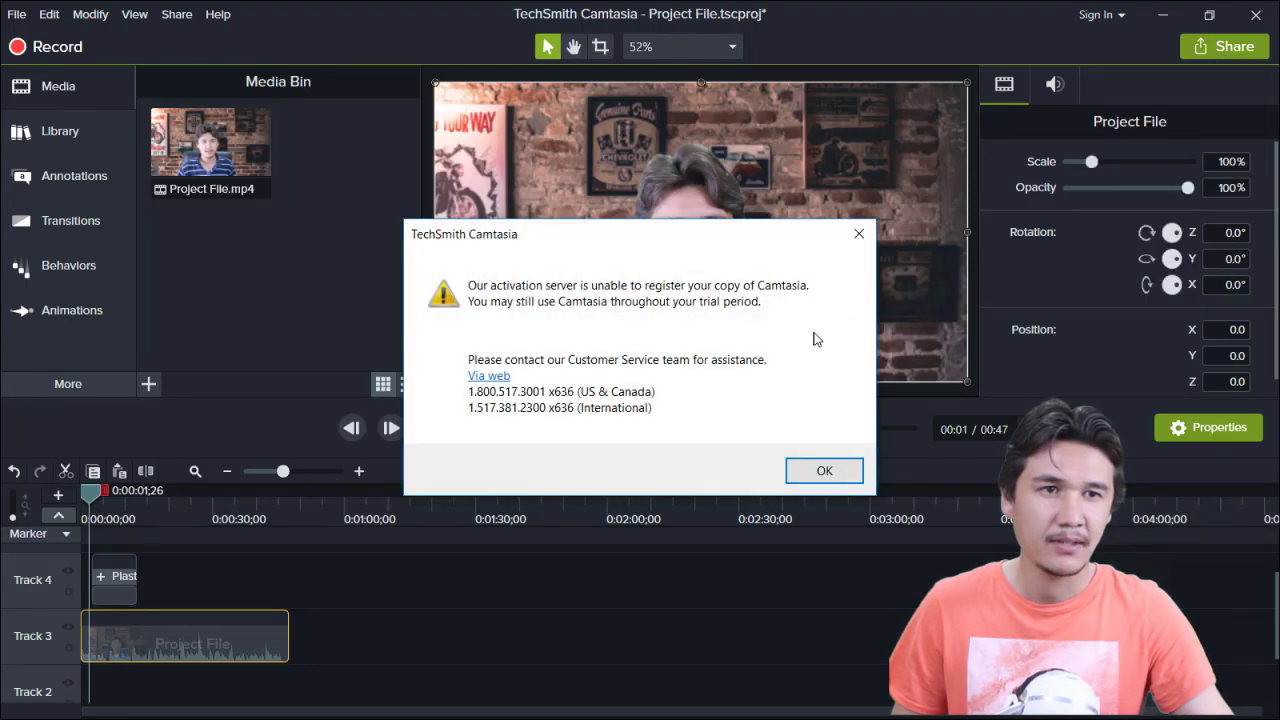
pyautogui.moveTo(698, 234); pyautogui.dragTo(625, 192)
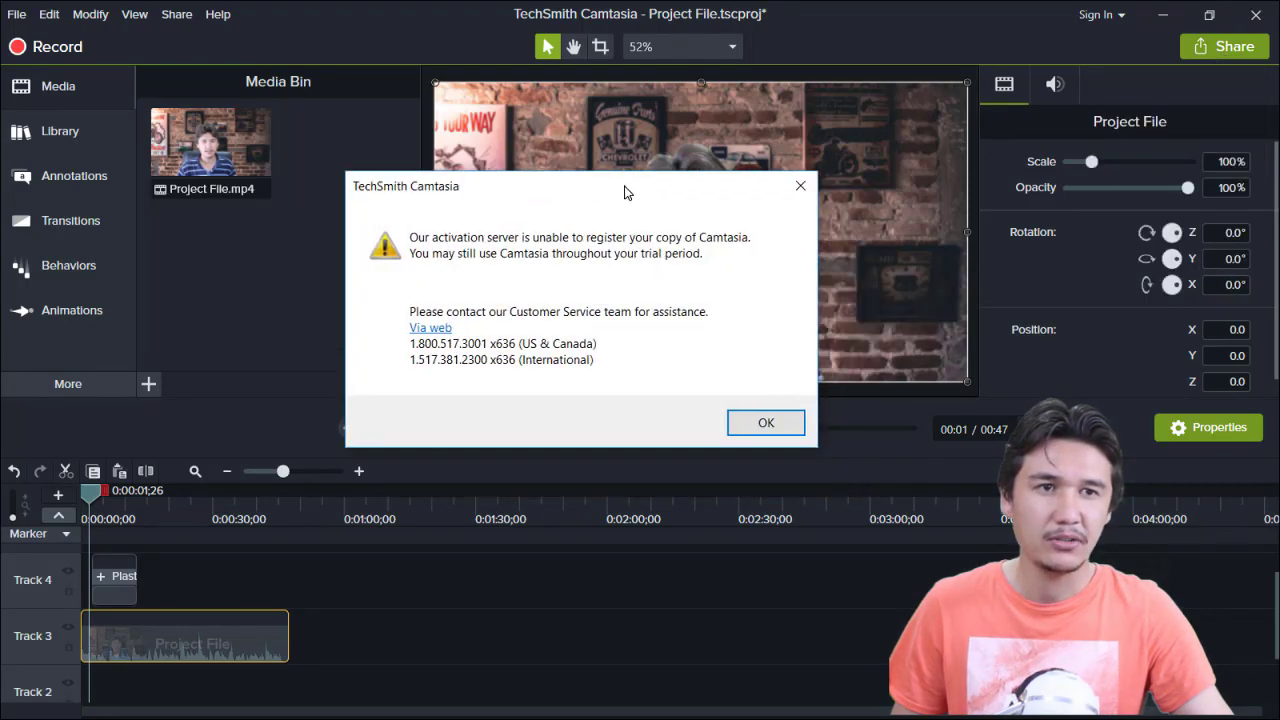
pyautogui.click(800, 186)
pyautogui.moveTo(529, 81); pyautogui.dragTo(459, 31)
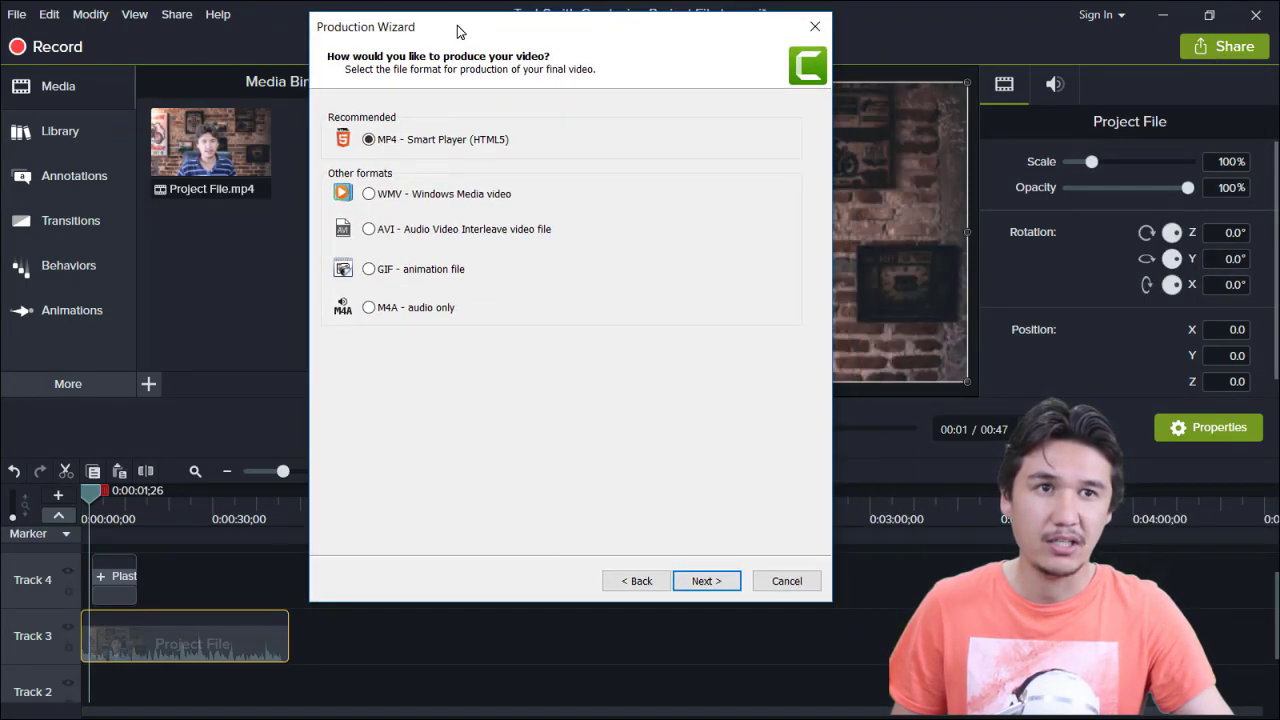
# Choose MP4 Smart Player, turn off Produce with controller, and continue to Video Options
pyautogui.click(707, 581)
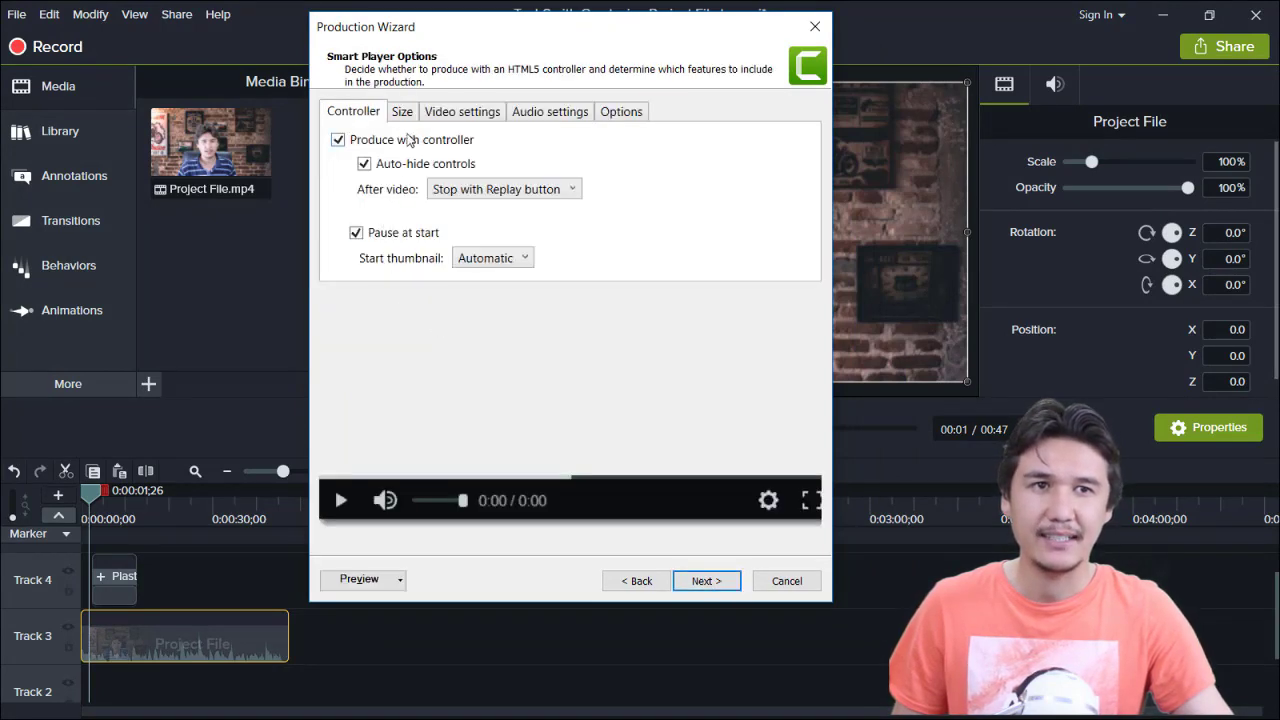
pyautogui.click(339, 140)
pyautogui.click(340, 141)
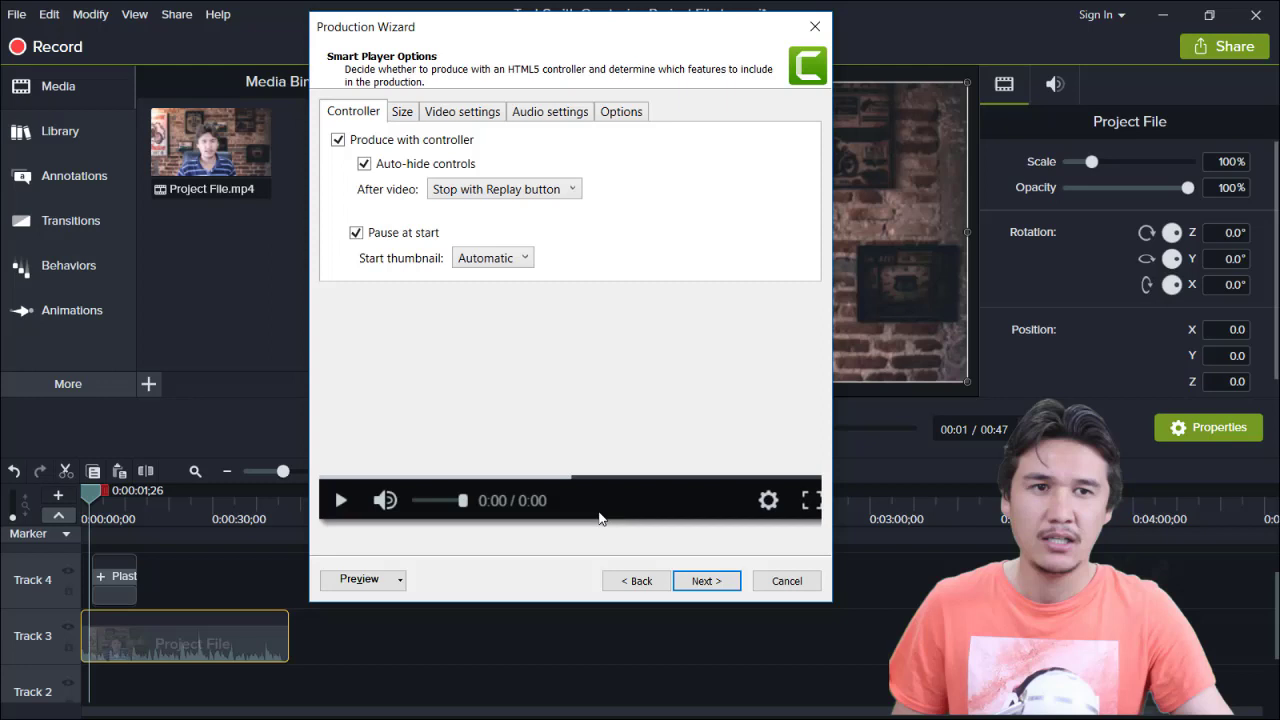
pyautogui.click(339, 140)
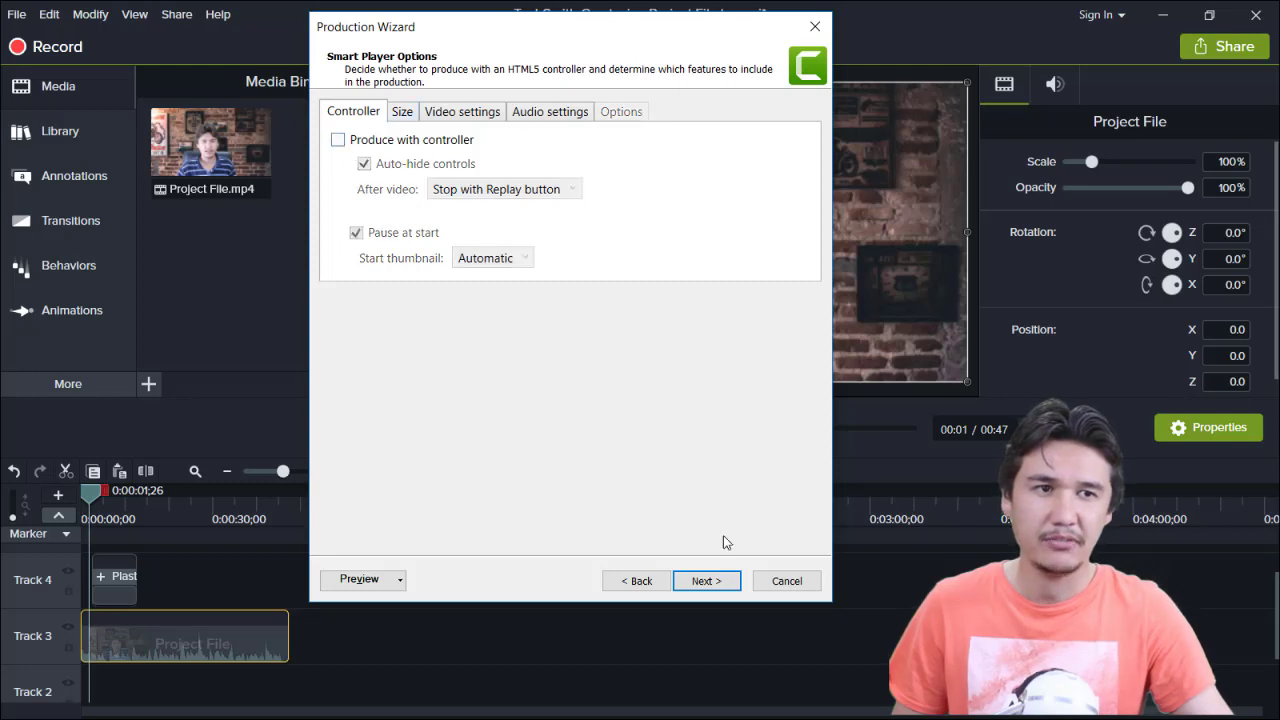
pyautogui.click(418, 114)
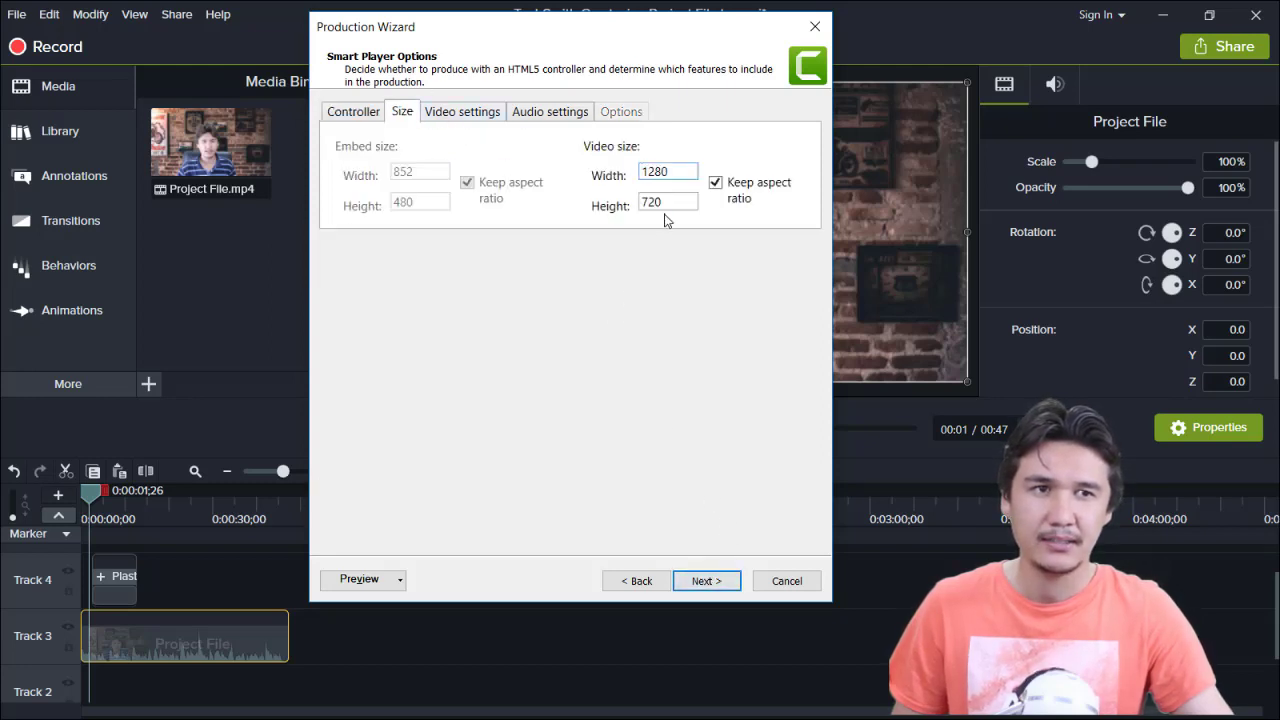
pyautogui.click(349, 114)
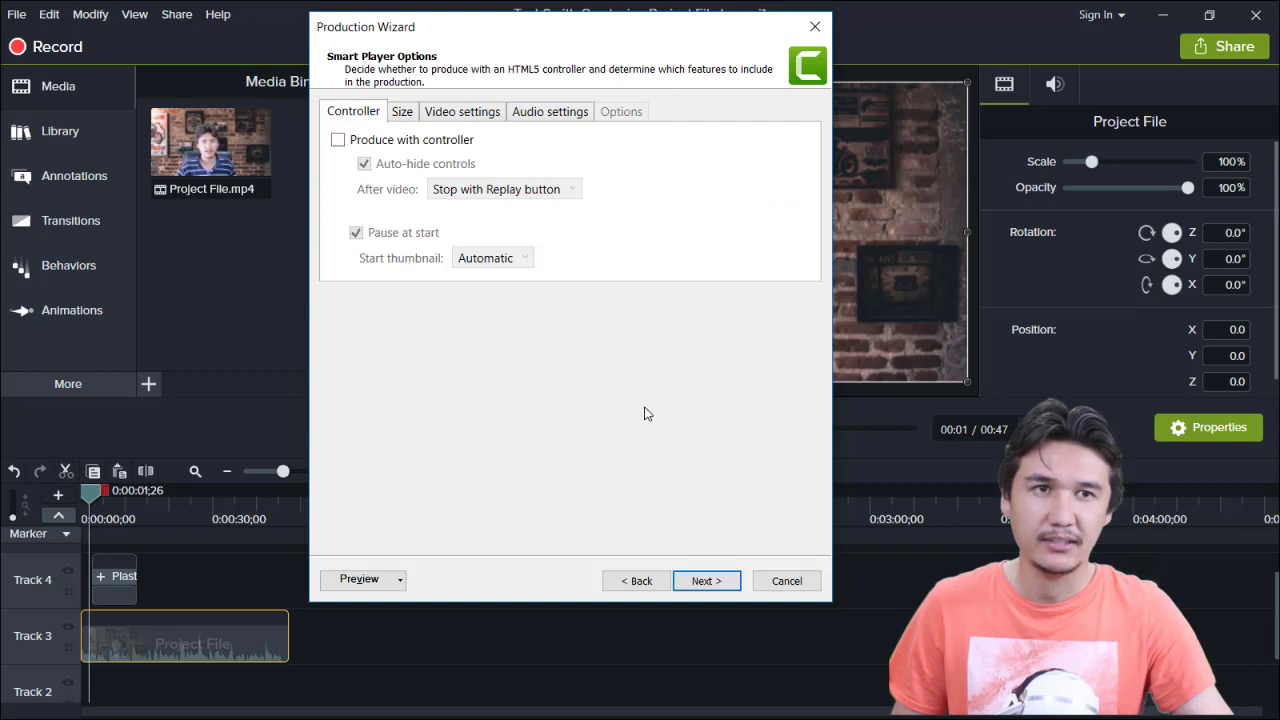
pyautogui.click(705, 586)
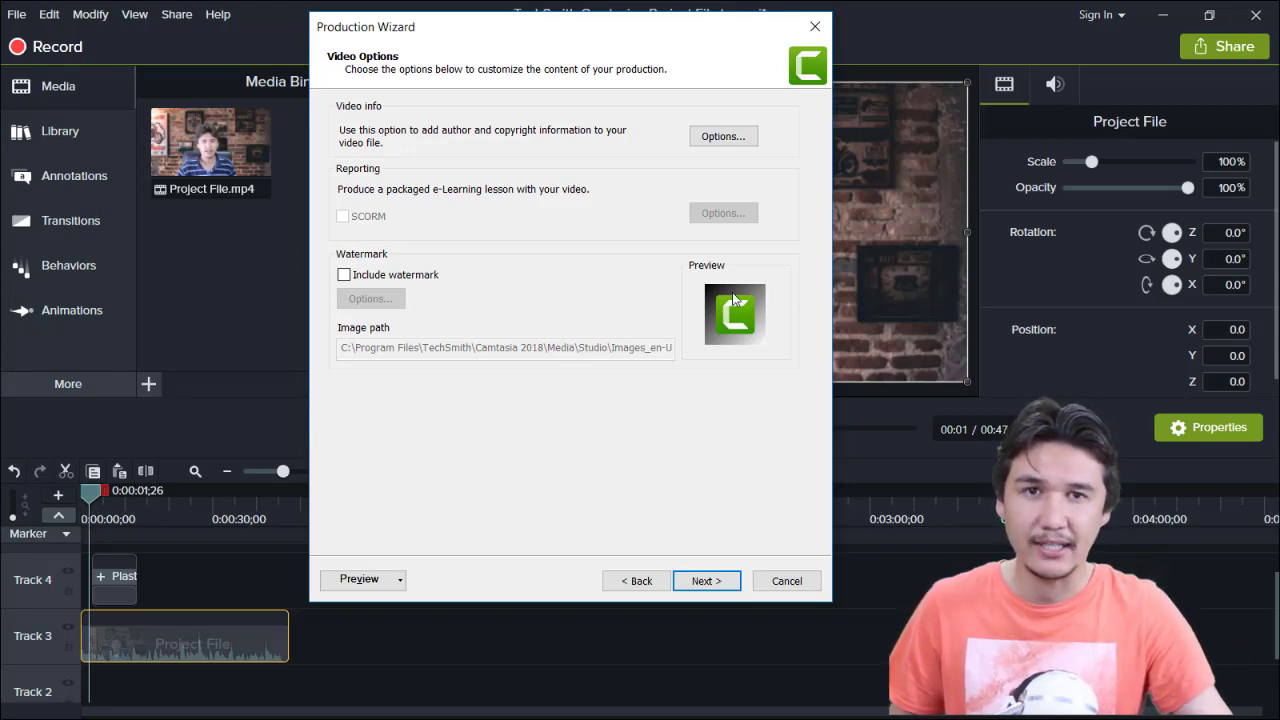
# Continue to the output step and browse to F:\udemy\2018
pyautogui.click(707, 584)
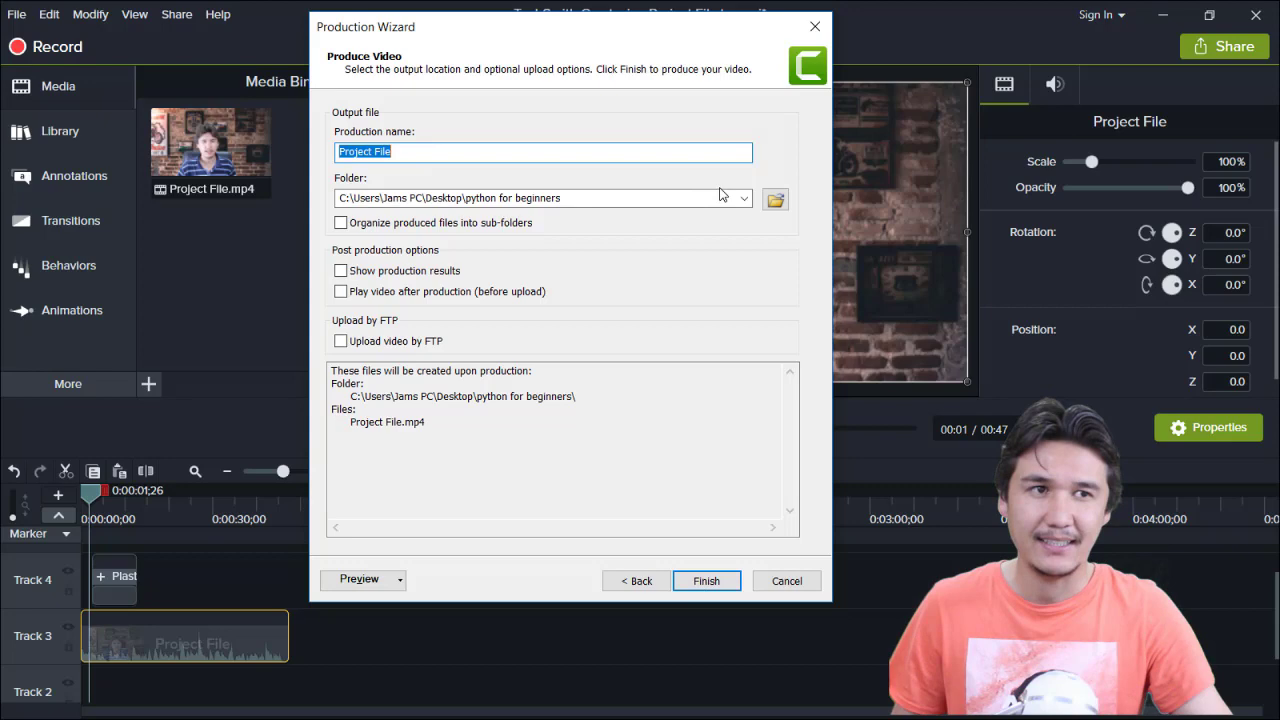
pyautogui.click(775, 201)
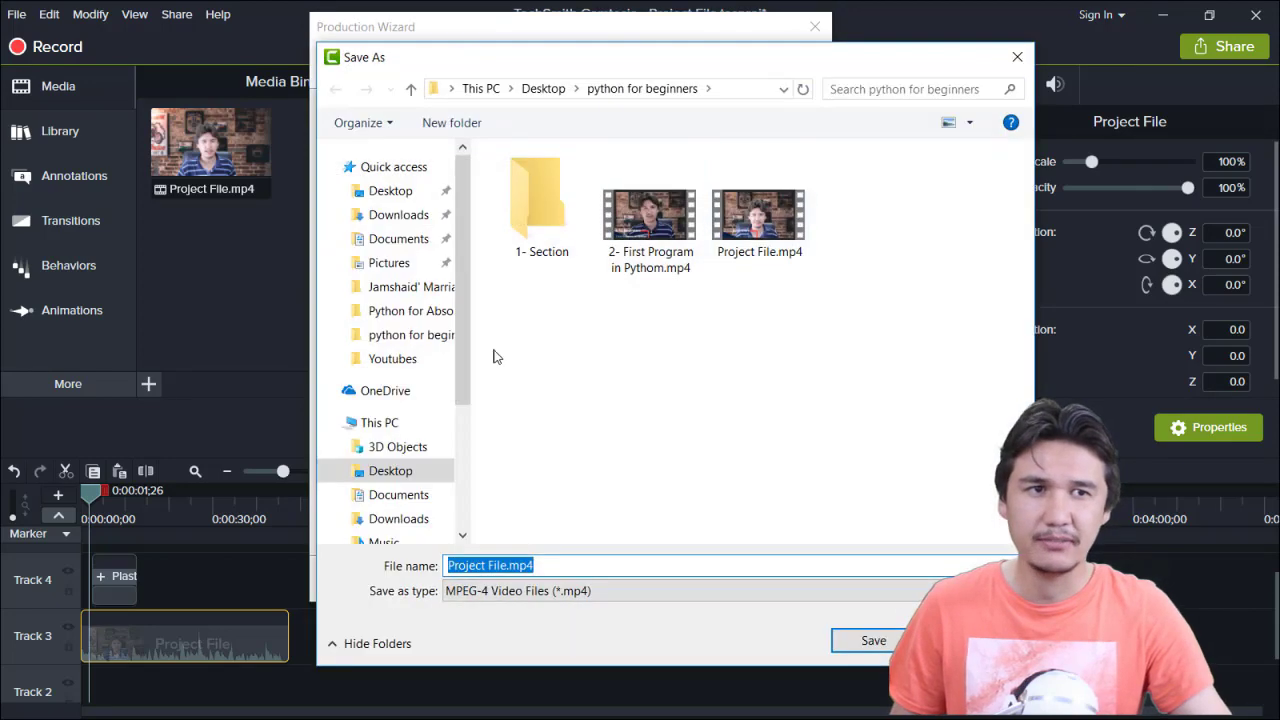
pyautogui.scroll(-3, 429, 420)
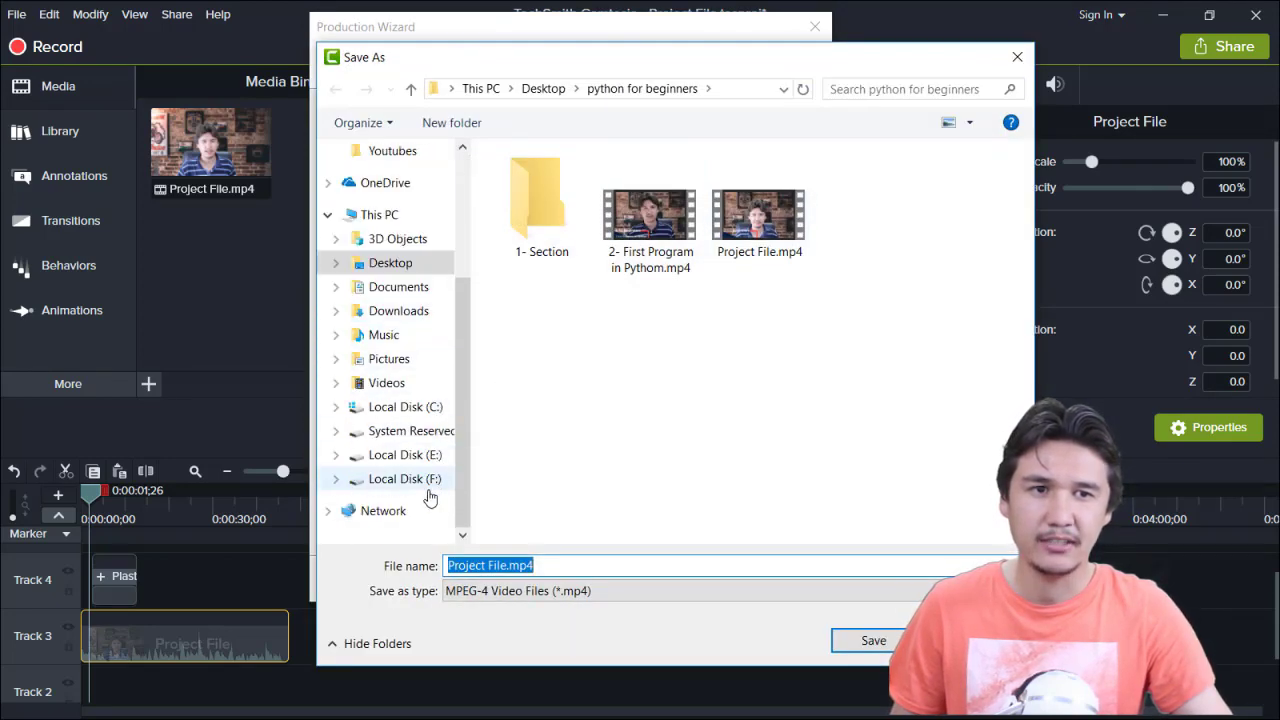
pyautogui.click(431, 484)
pyautogui.scroll(-5, 540, 386)
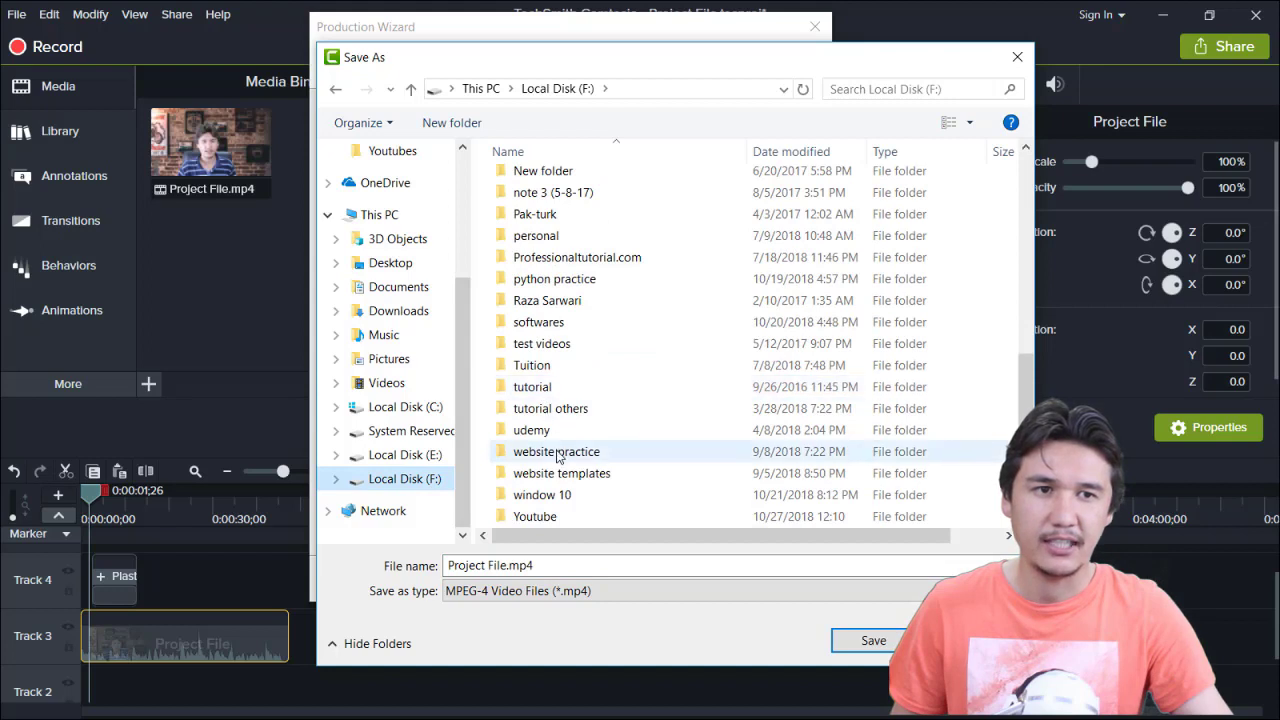
pyautogui.doubleClick(533, 430)
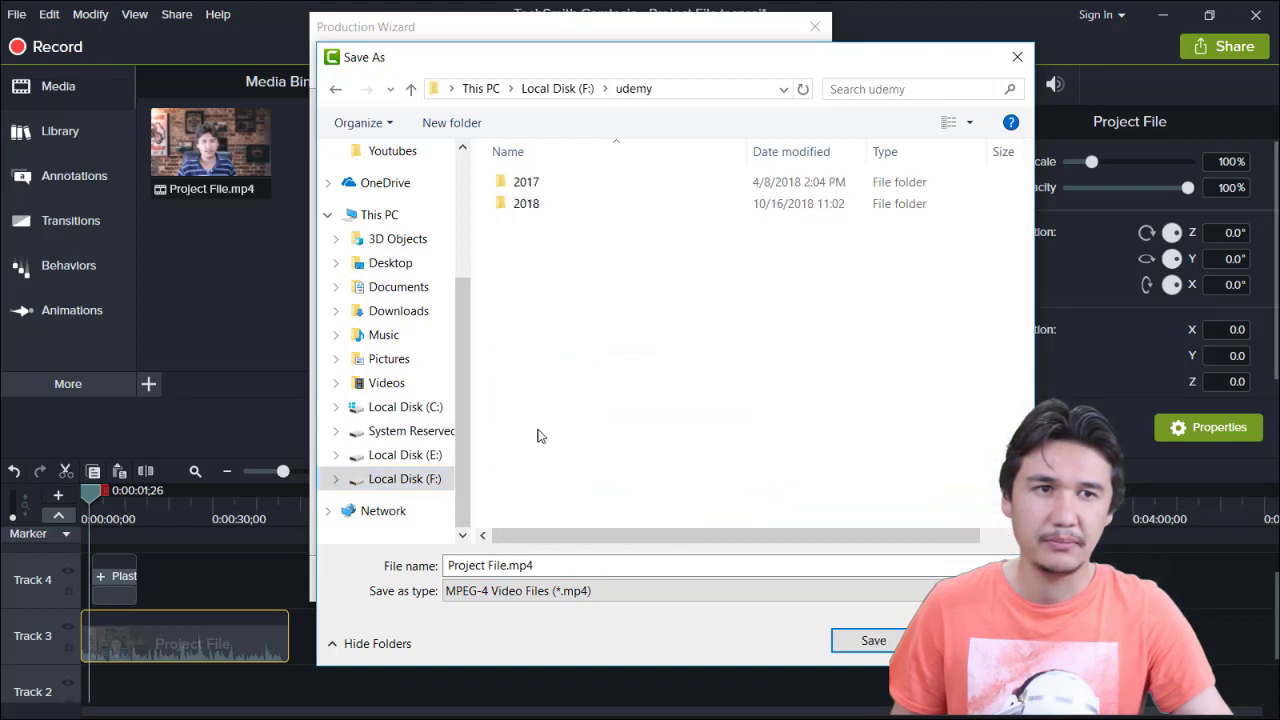
pyautogui.doubleClick(545, 205)
# Create a 'Python after production' folder in 2018 and choose it as the save location
pyautogui.click(450, 124)
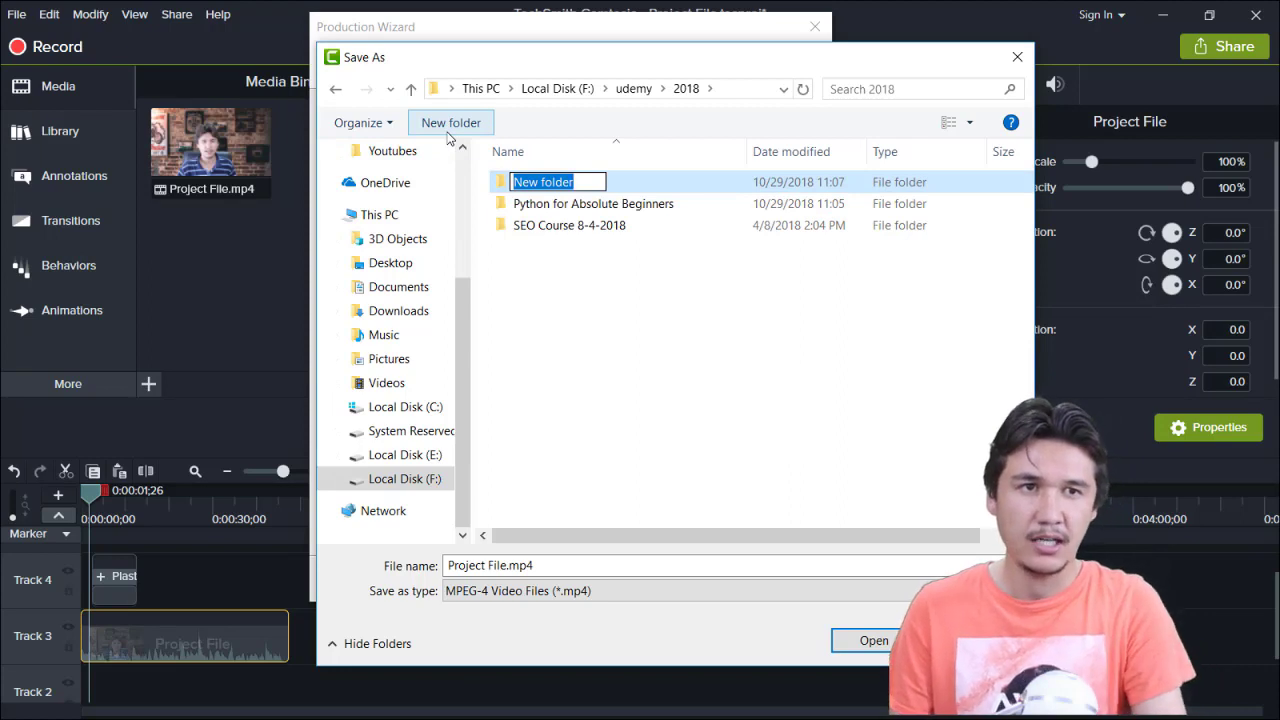
pyautogui.write('Pytonh')
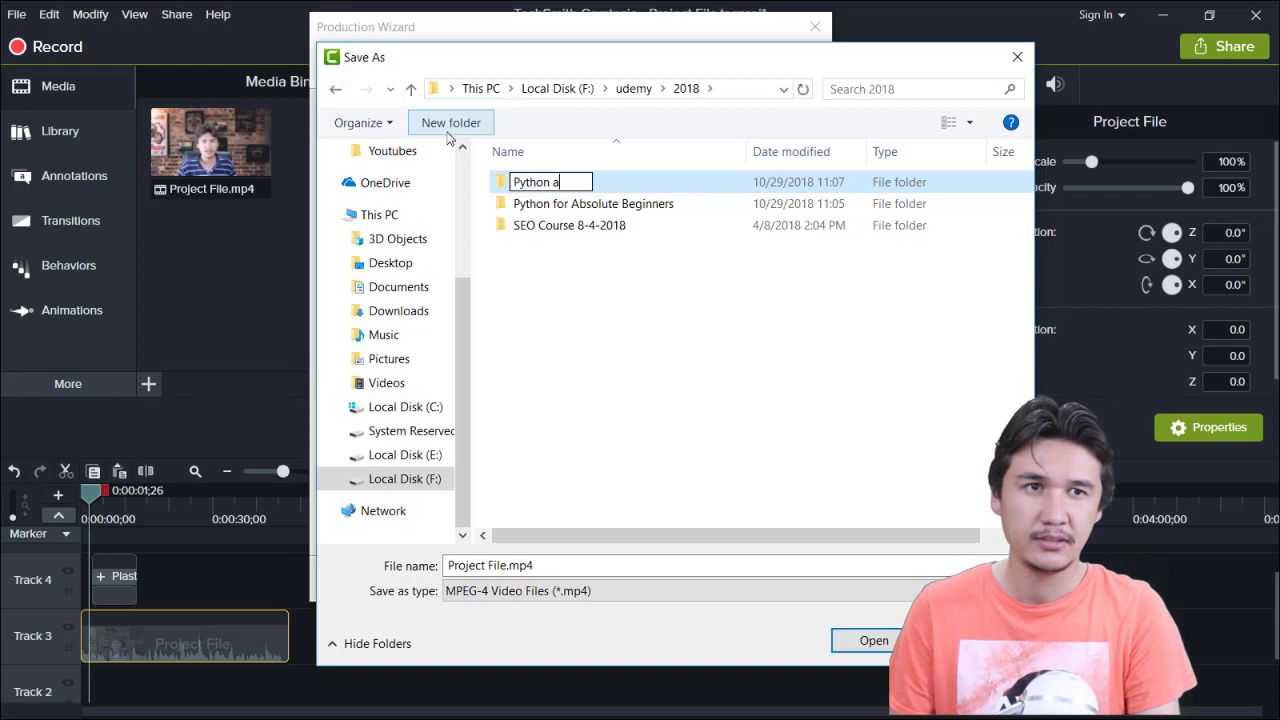
pyautogui.write(' after p')
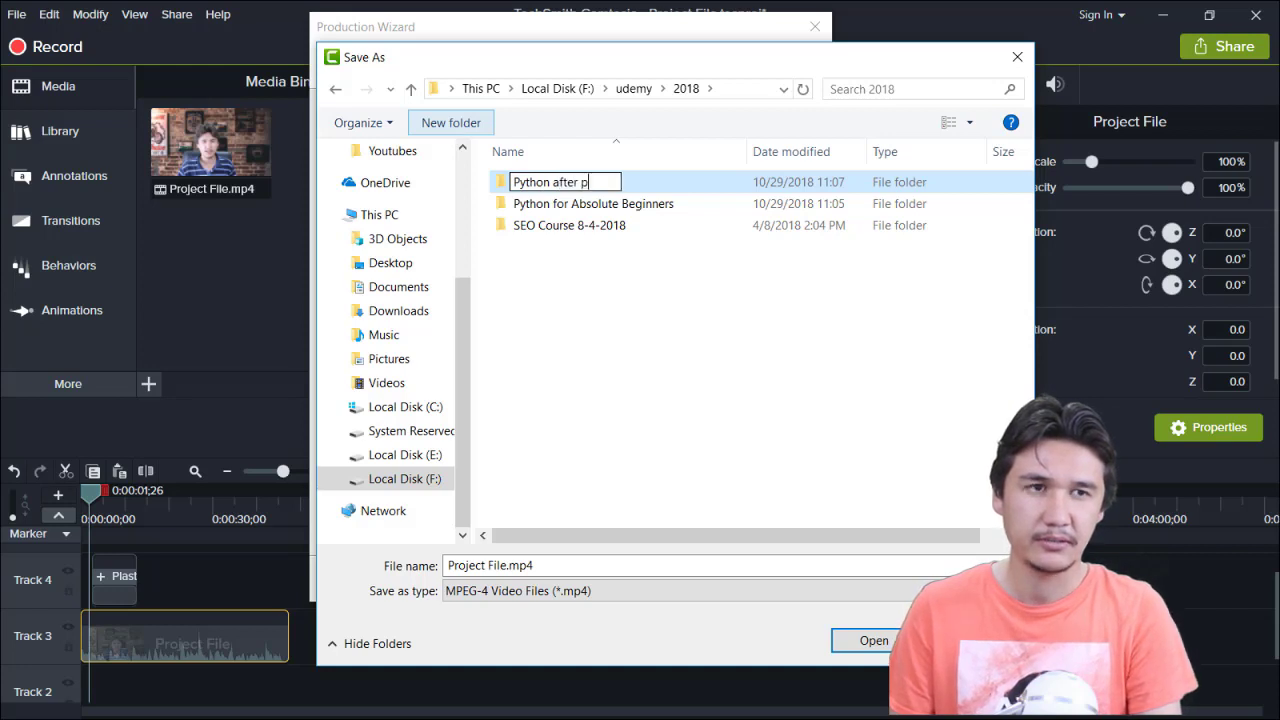
pyautogui.write('roduction')
pyautogui.press('Return')
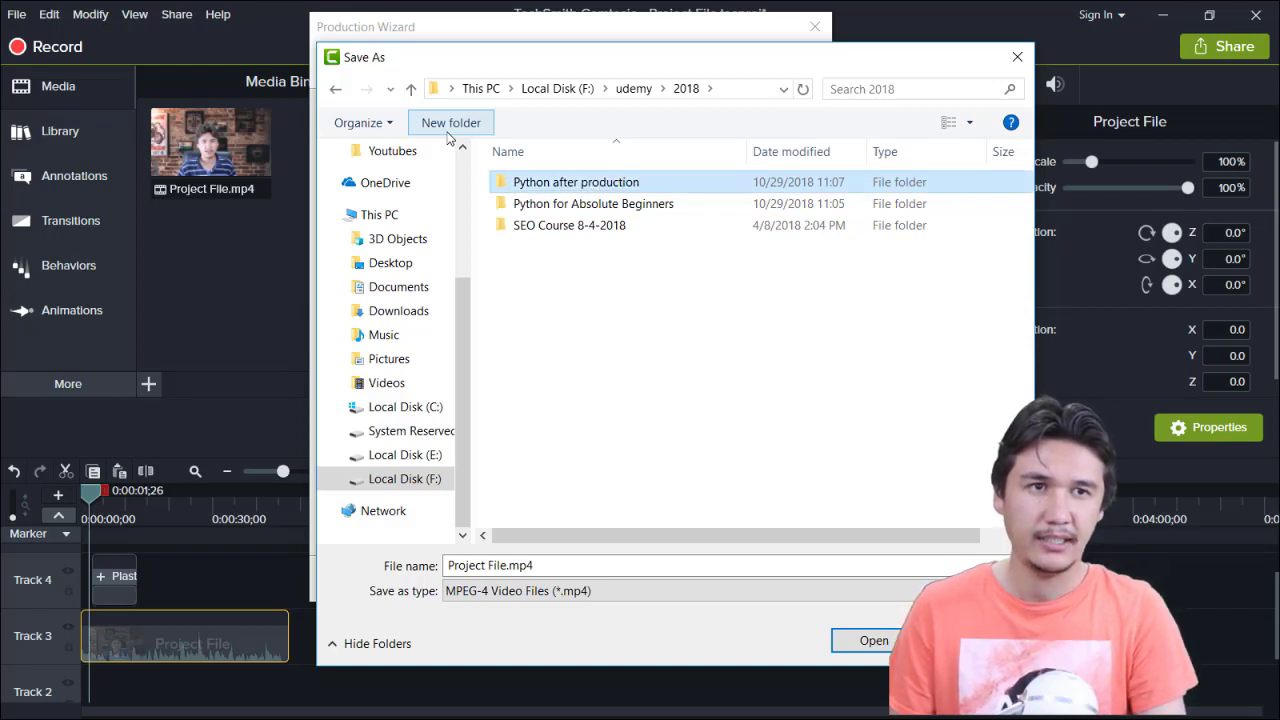
pyautogui.press('Return')
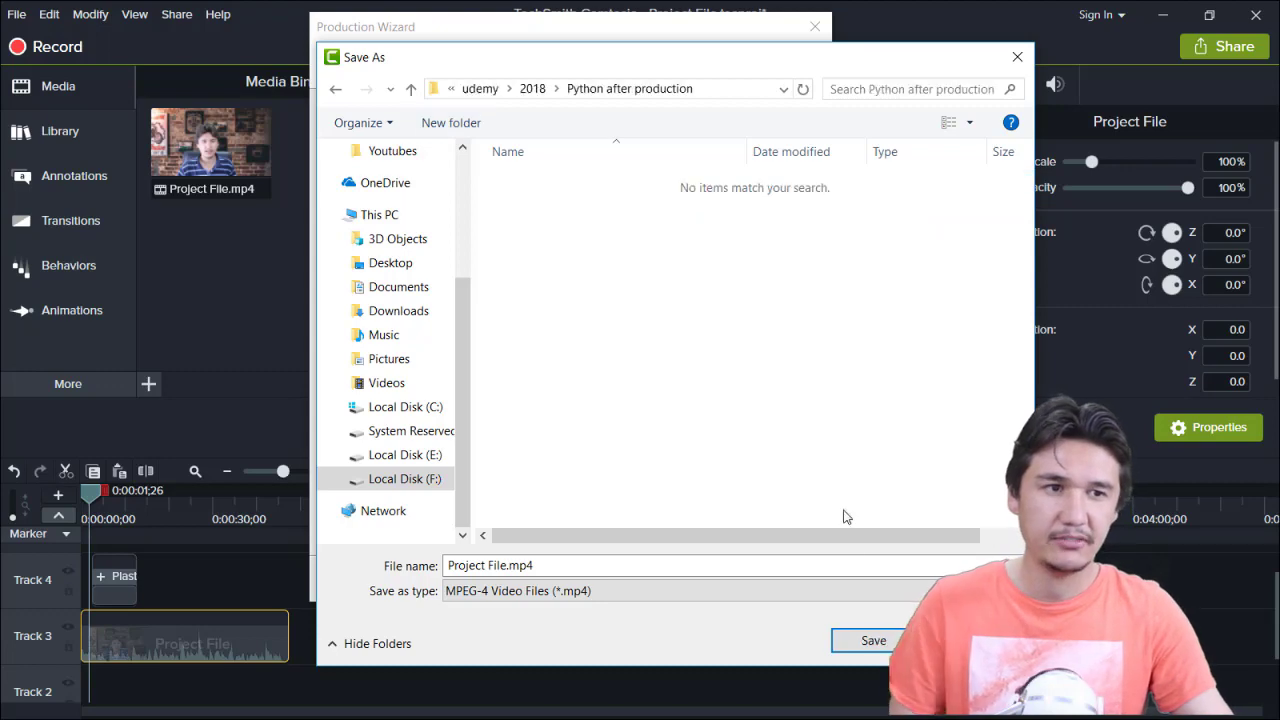
pyautogui.click(873, 642)
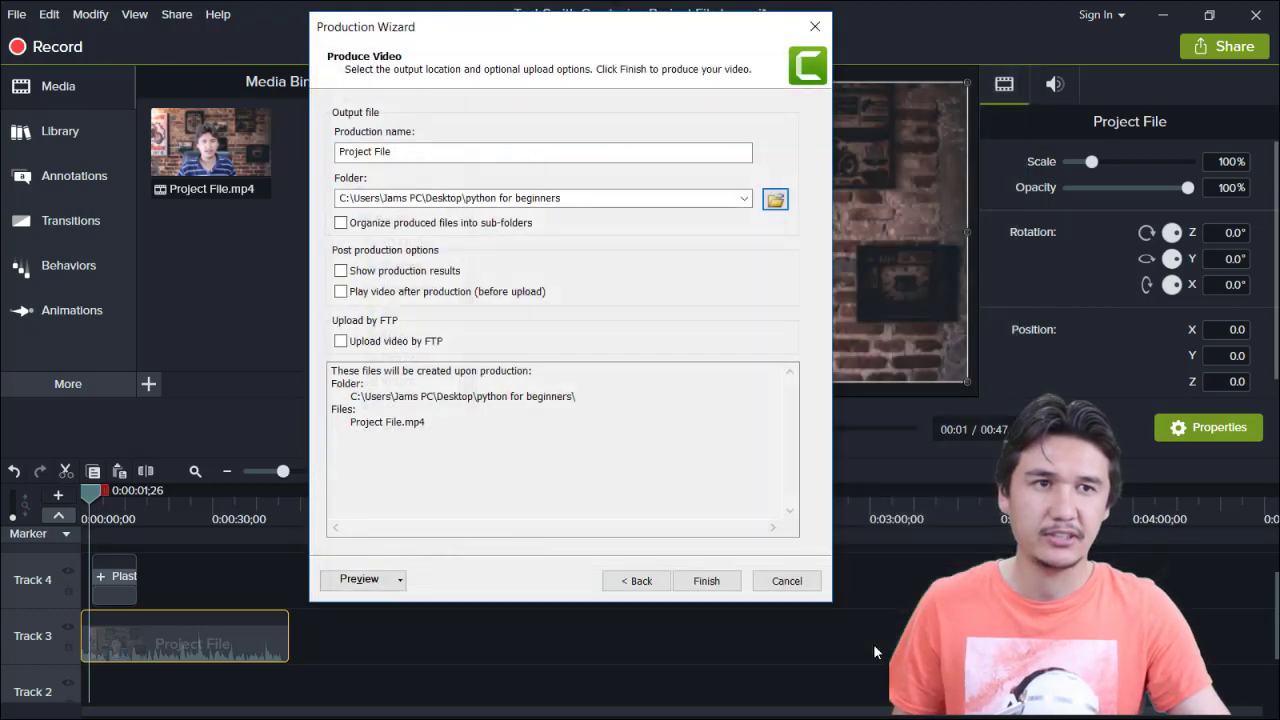
# Render Project File to 100% and return from Chrome to the Camtasia editor
pyautogui.click(706, 581)
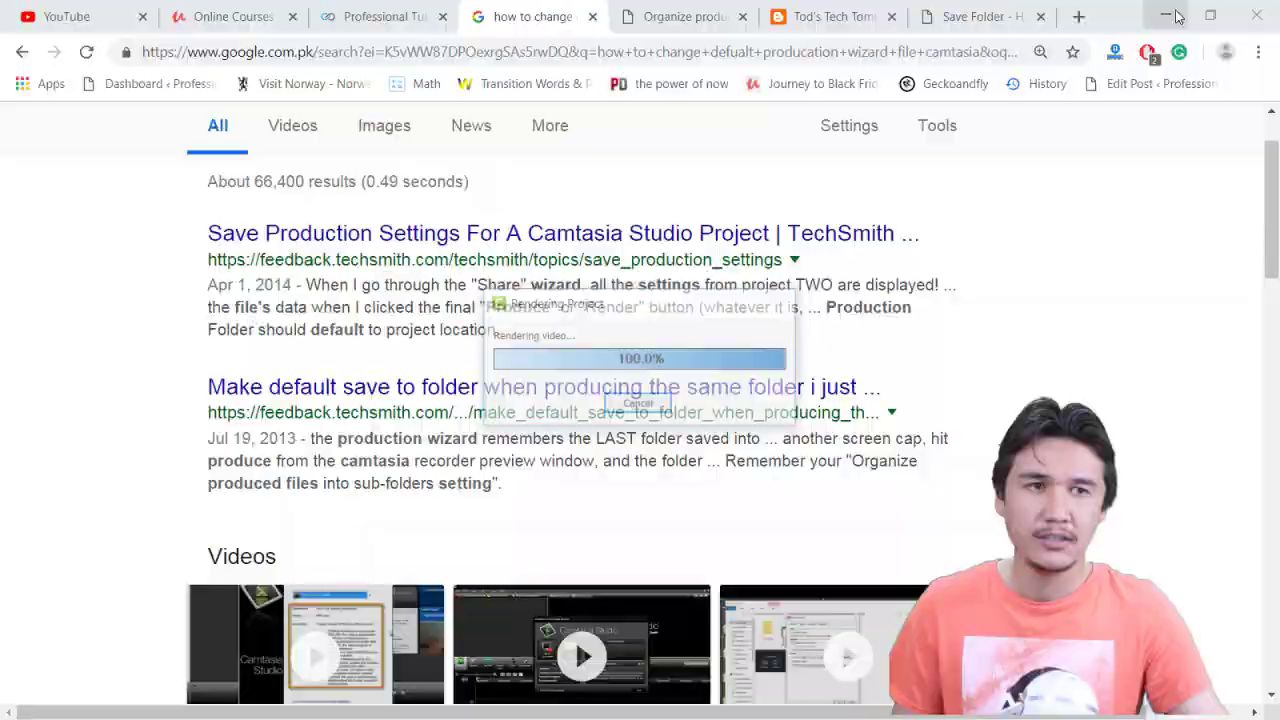
pyautogui.click(1176, 15)
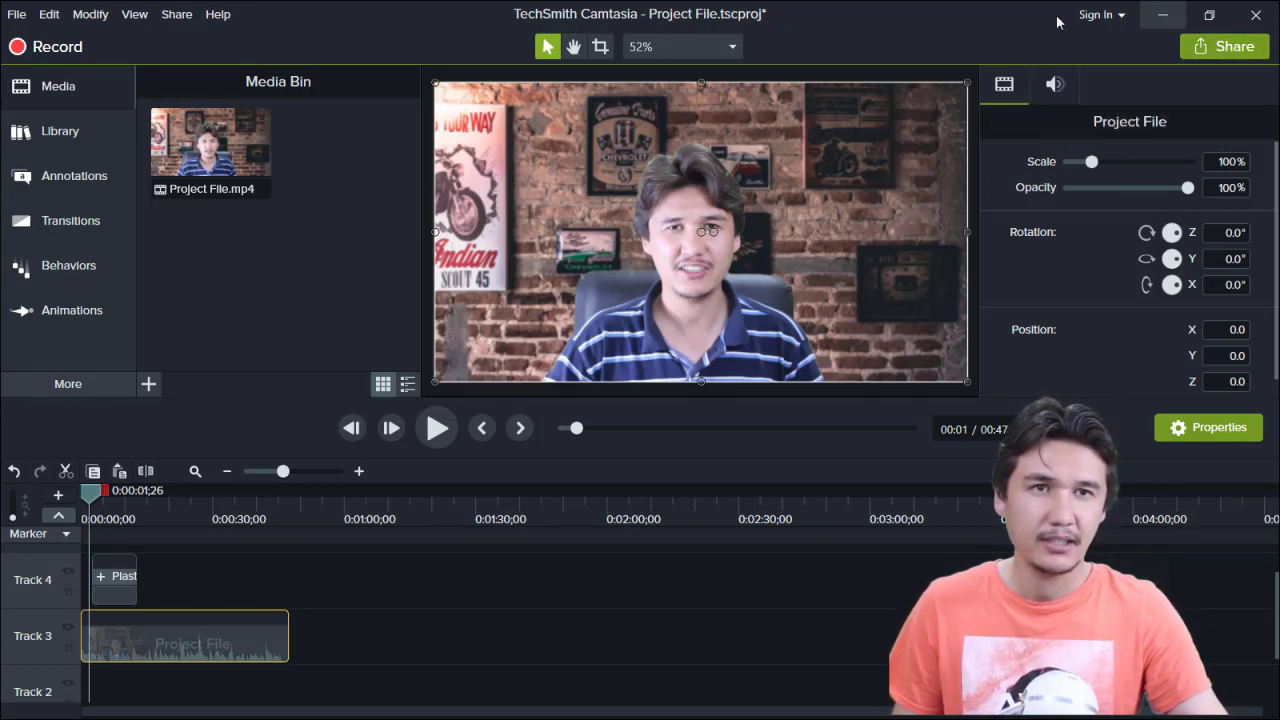
# Start a new untitled project without saving changes to the old one
pyautogui.click(1224, 46)
pyautogui.click(440, 607)
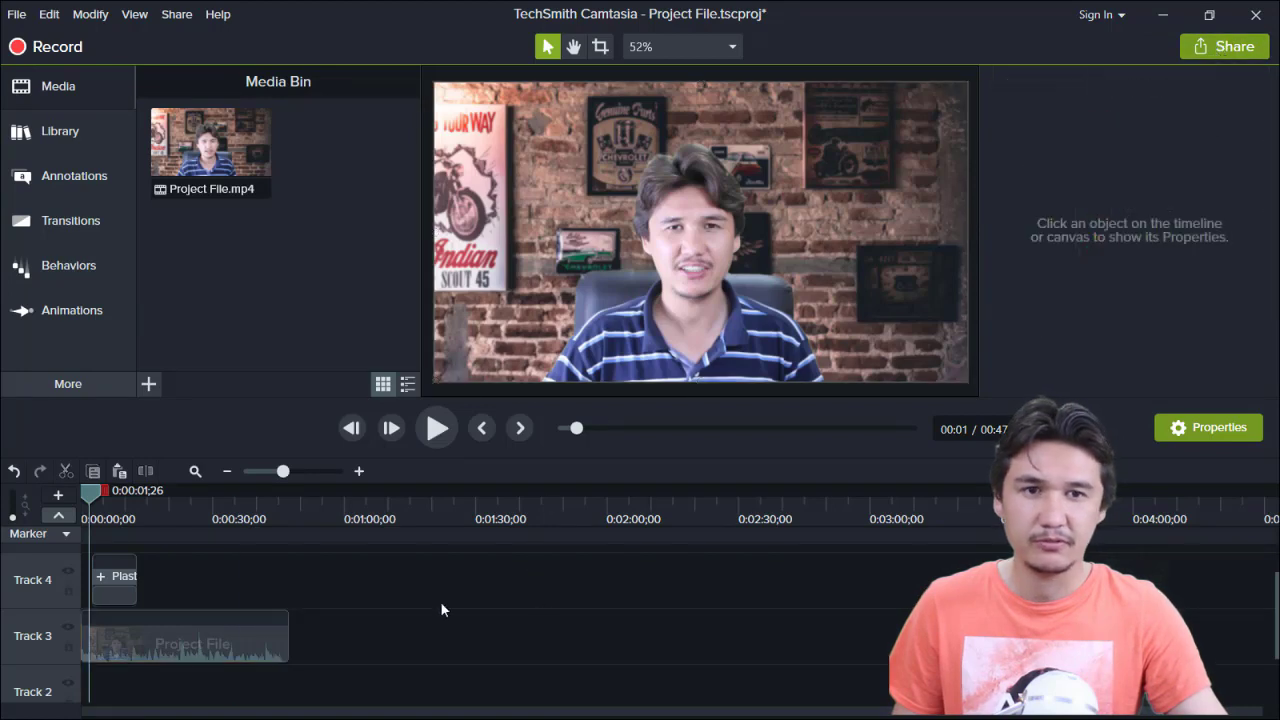
pyautogui.click(16, 14)
pyautogui.click(47, 42)
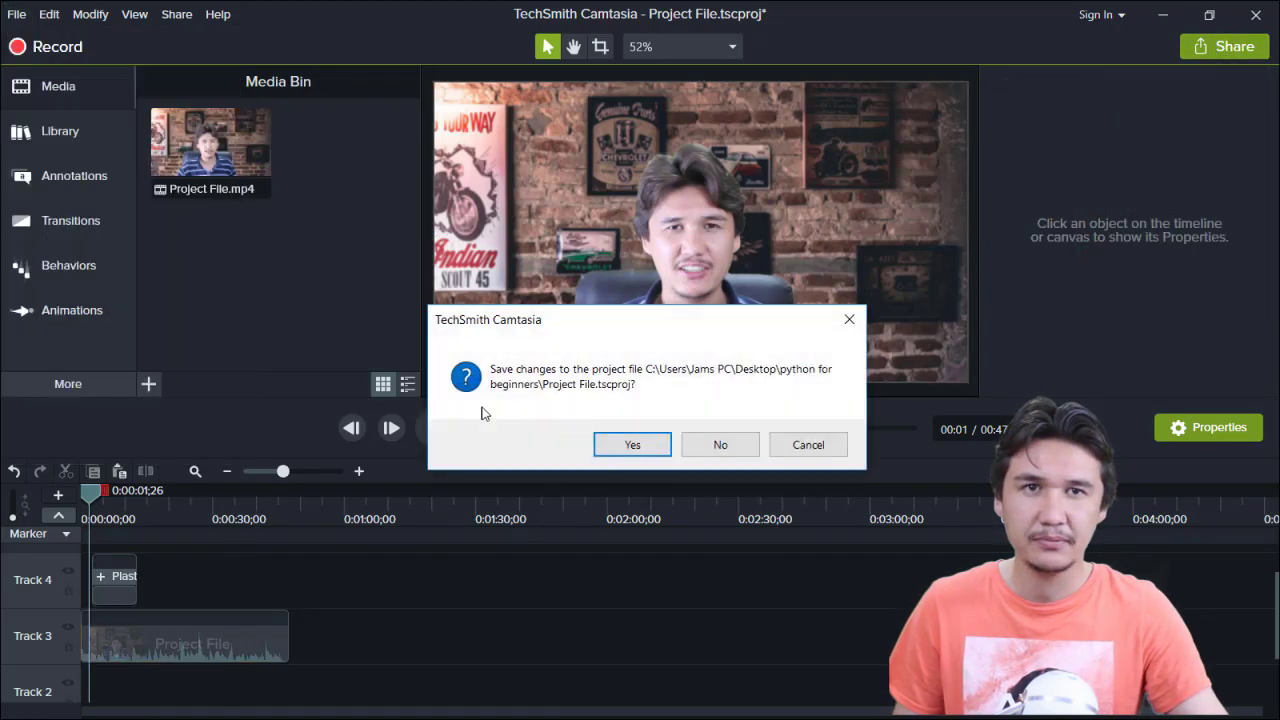
pyautogui.click(719, 446)
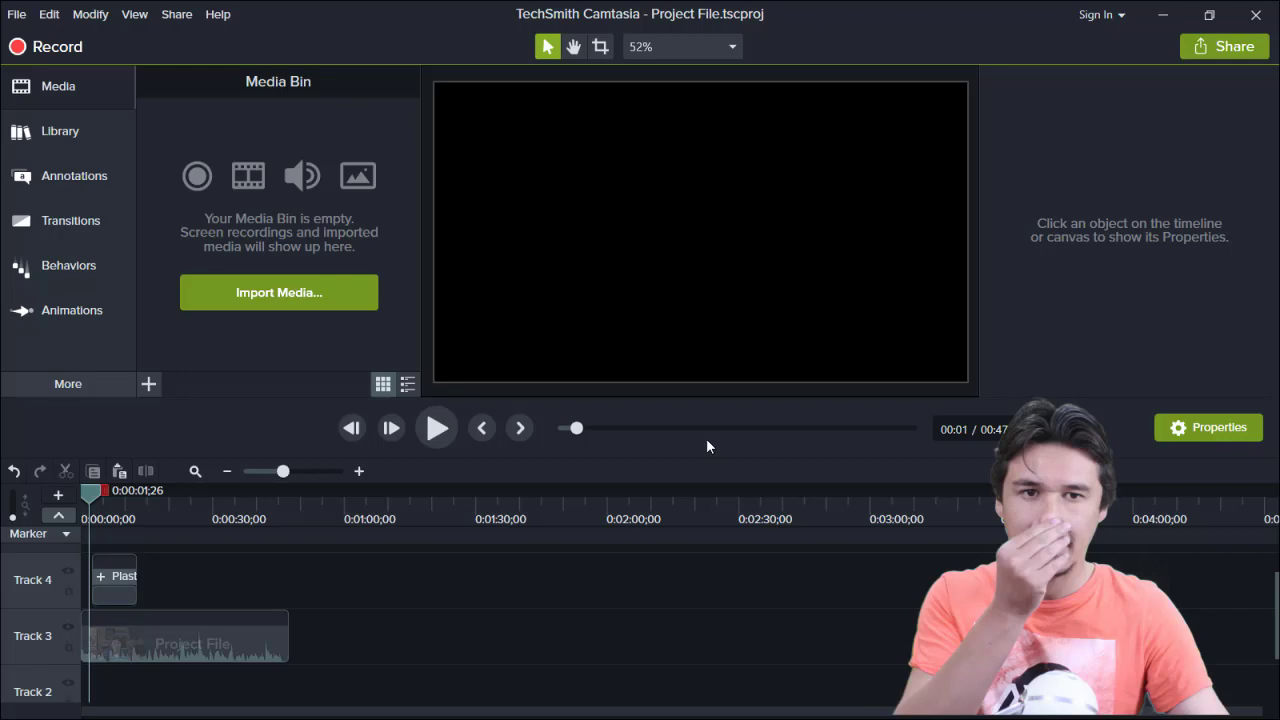
# Import Project File.mp4 into the media bin
pyautogui.click(148, 394)
pyautogui.click(176, 321)
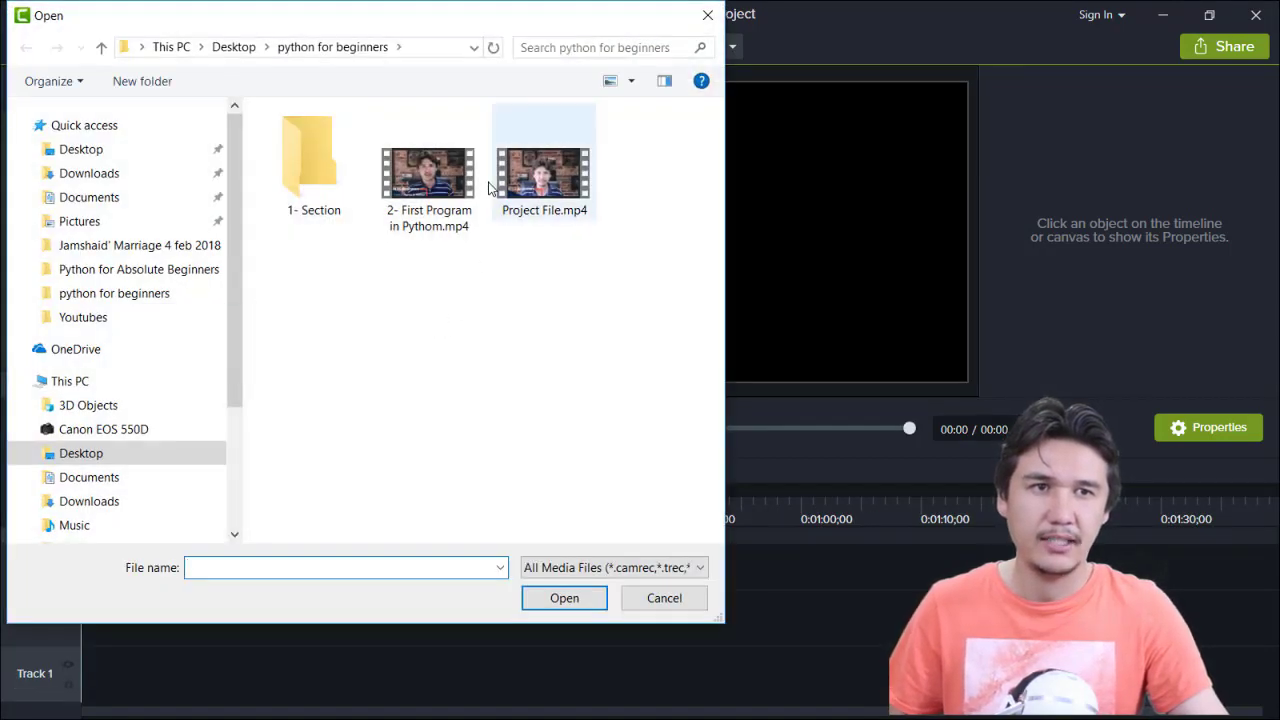
pyautogui.doubleClick(520, 177)
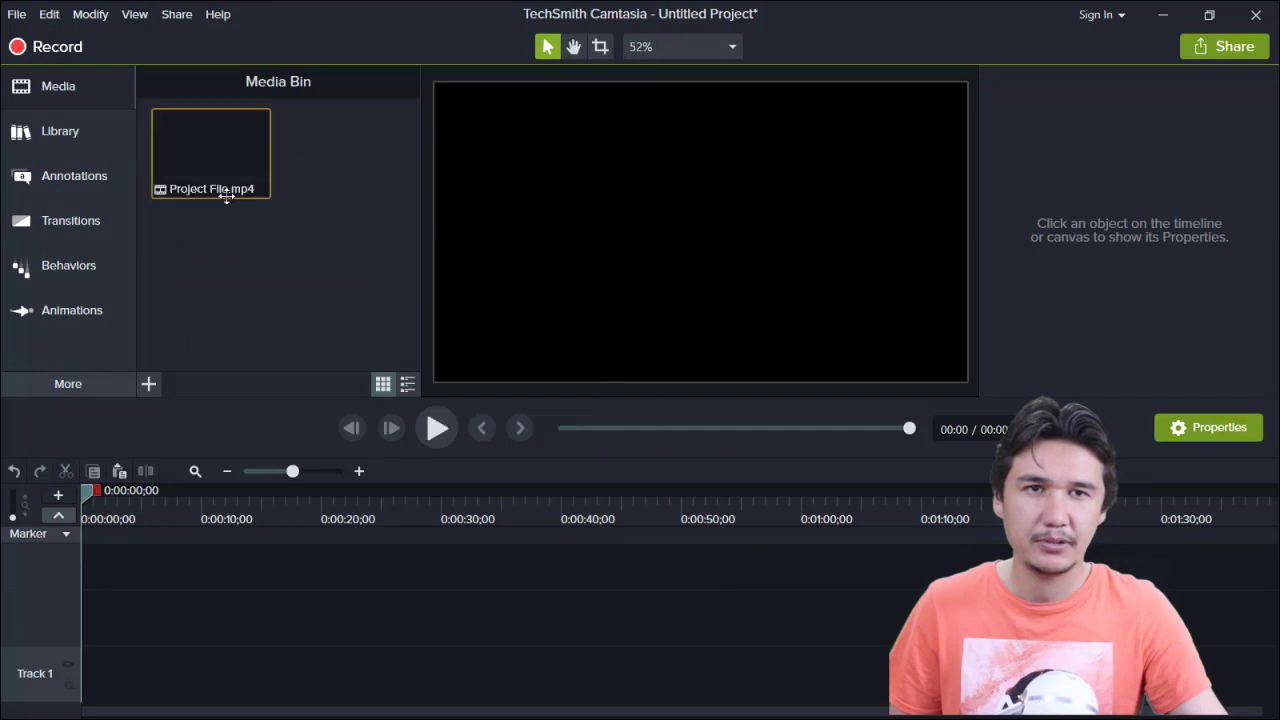
# Place Project File on Track 1 and the Lessoin library group on Track 2
pyautogui.moveTo(227, 197); pyautogui.dragTo(83, 684)
pyautogui.click(68, 134)
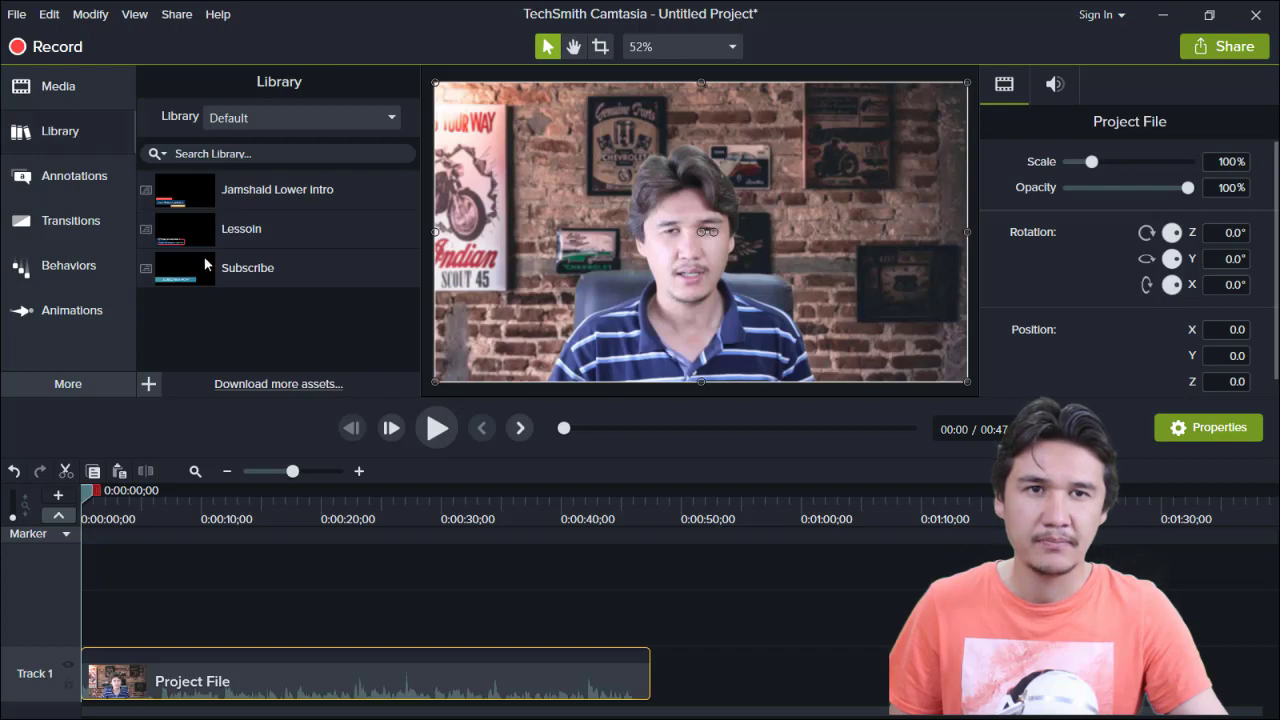
pyautogui.moveTo(236, 492); pyautogui.dragTo(98, 627)
# Toggle audio editing on the Project File clip, then play the preview
pyautogui.click(100, 680)
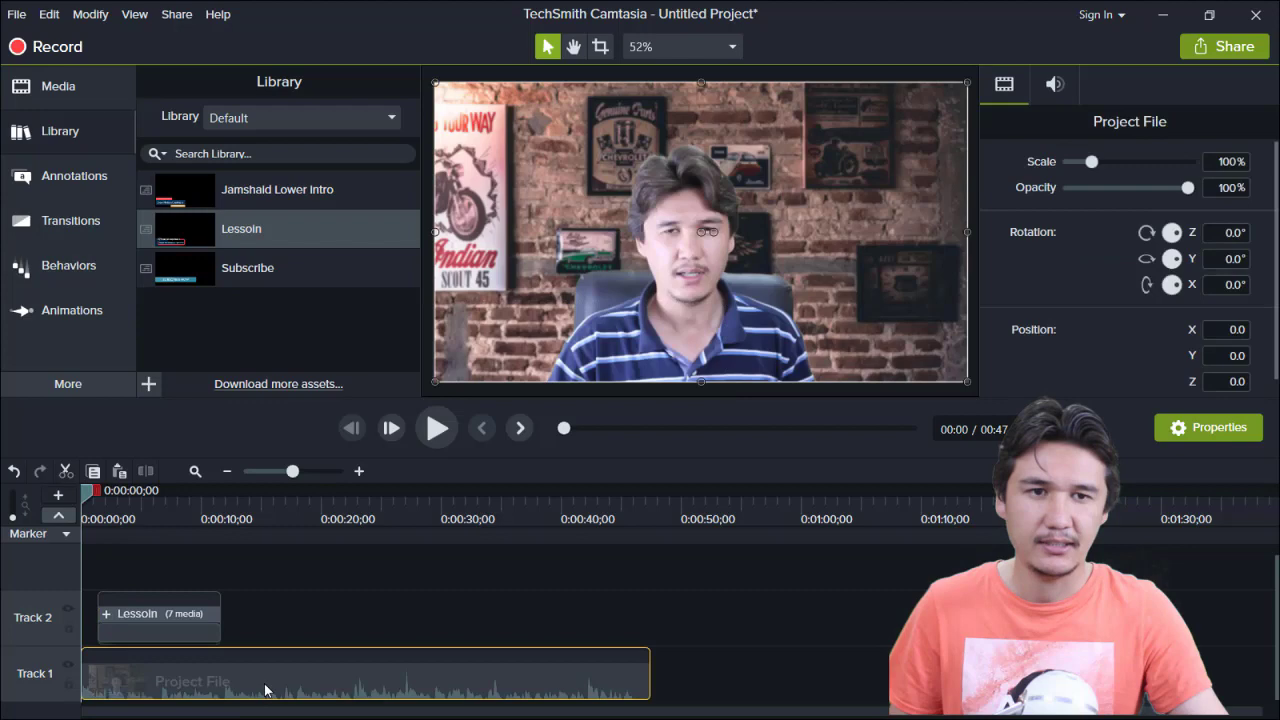
pyautogui.rightClick(272, 668)
pyautogui.click(357, 556)
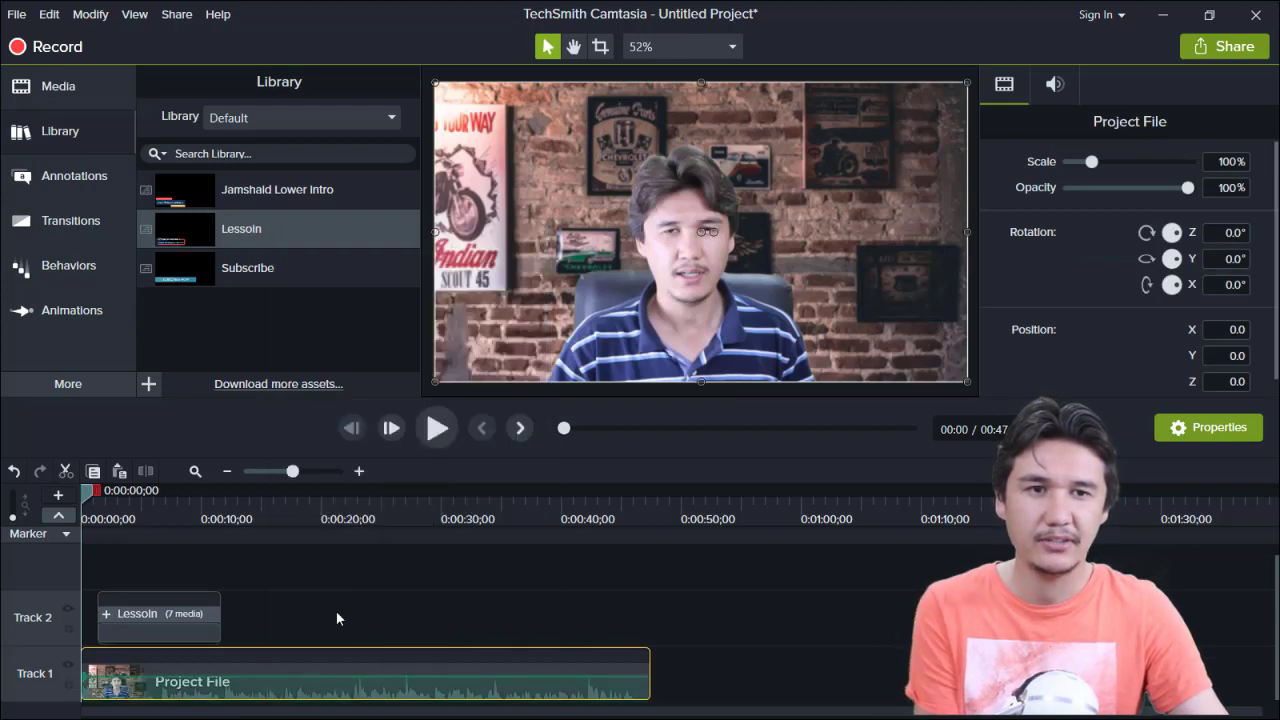
pyautogui.rightClick(305, 688)
pyautogui.click(260, 682)
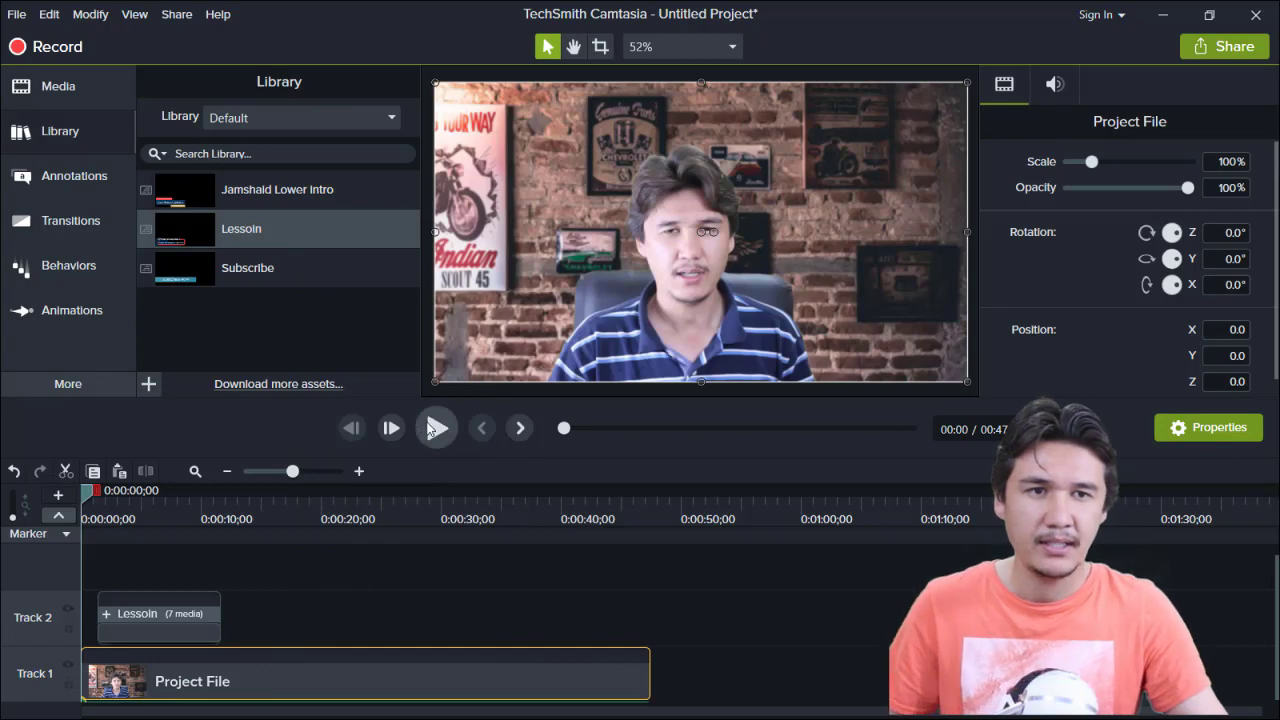
pyautogui.click(437, 428)
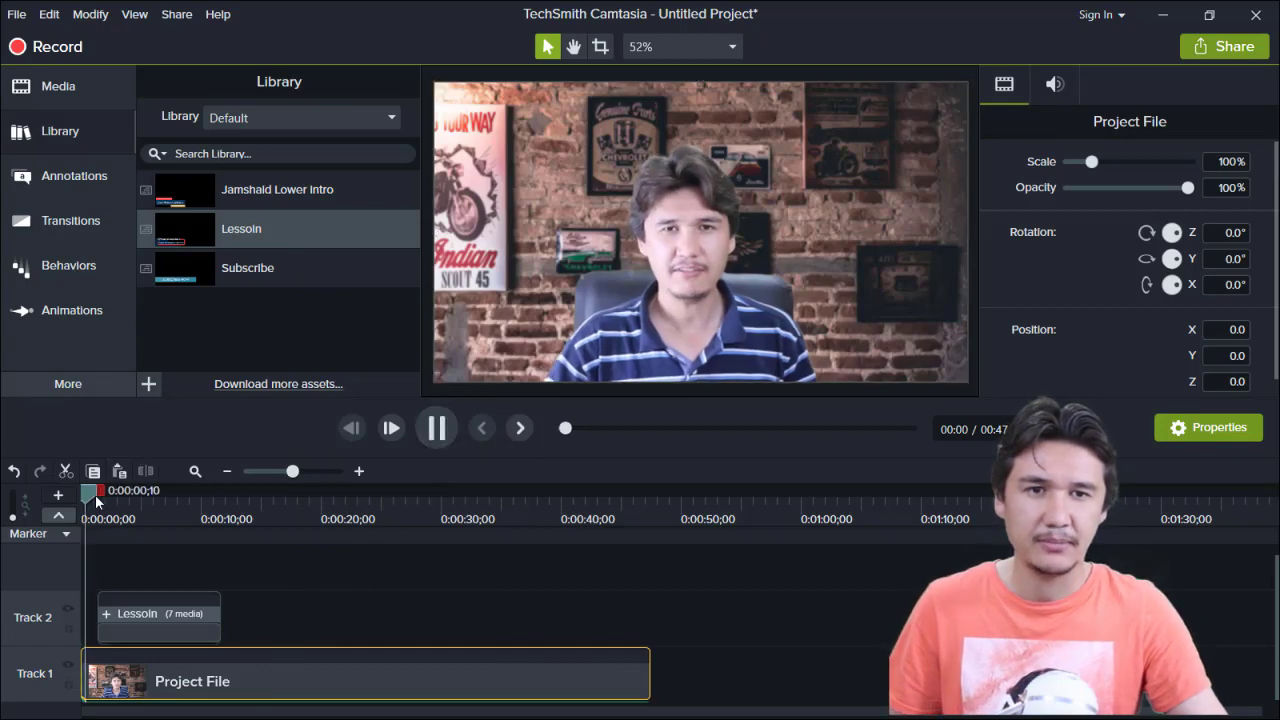
# Stop the preview and start a Local File production, dismissing the activation warning
pyautogui.click(429, 430)
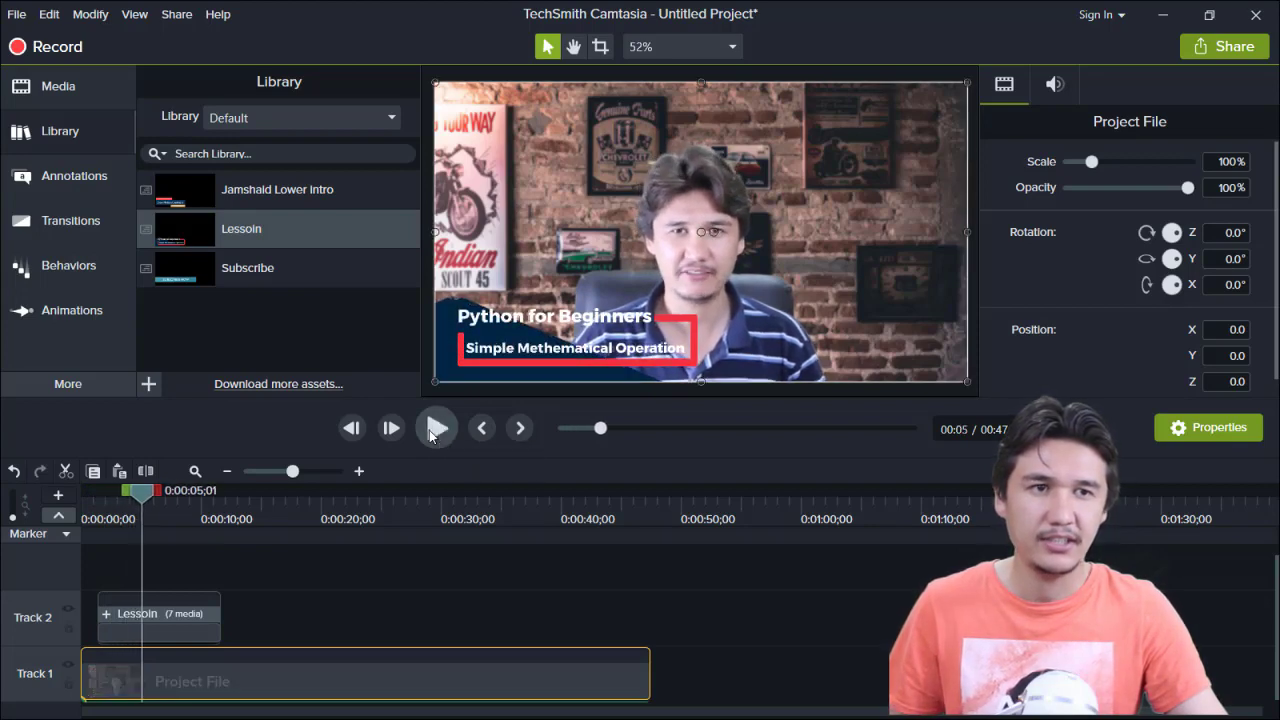
pyautogui.click(1242, 50)
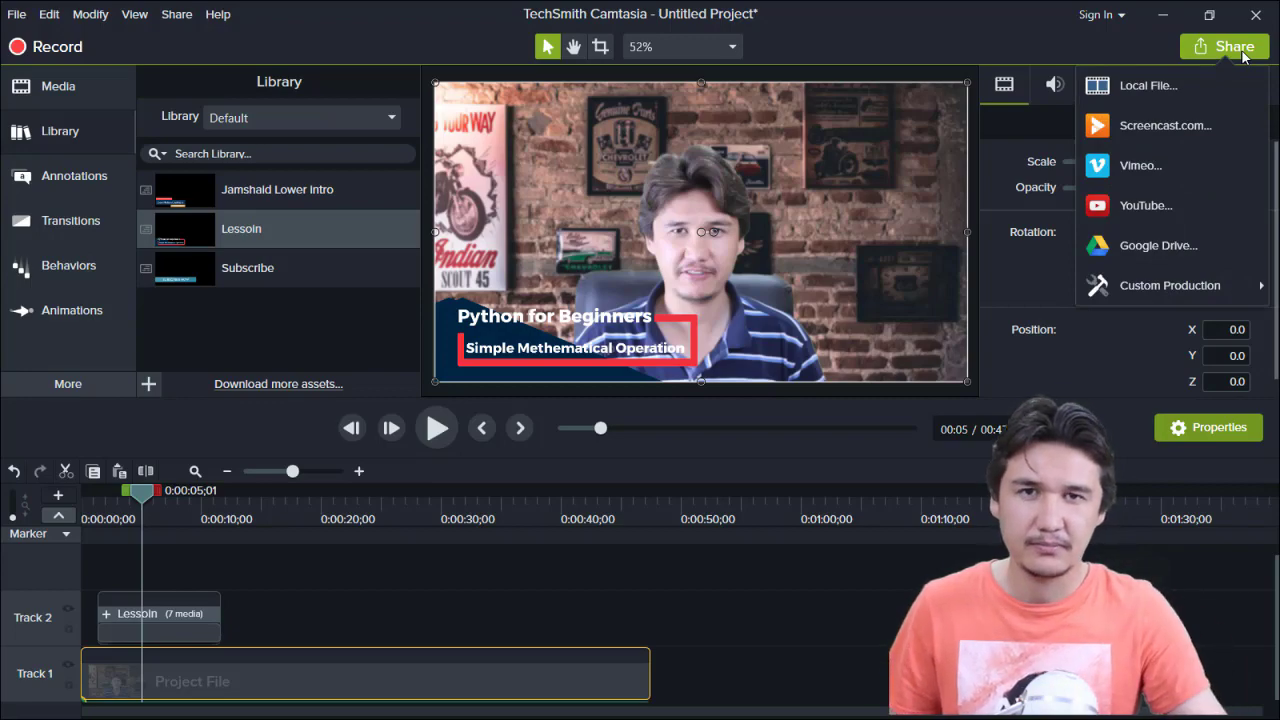
pyautogui.click(1200, 74)
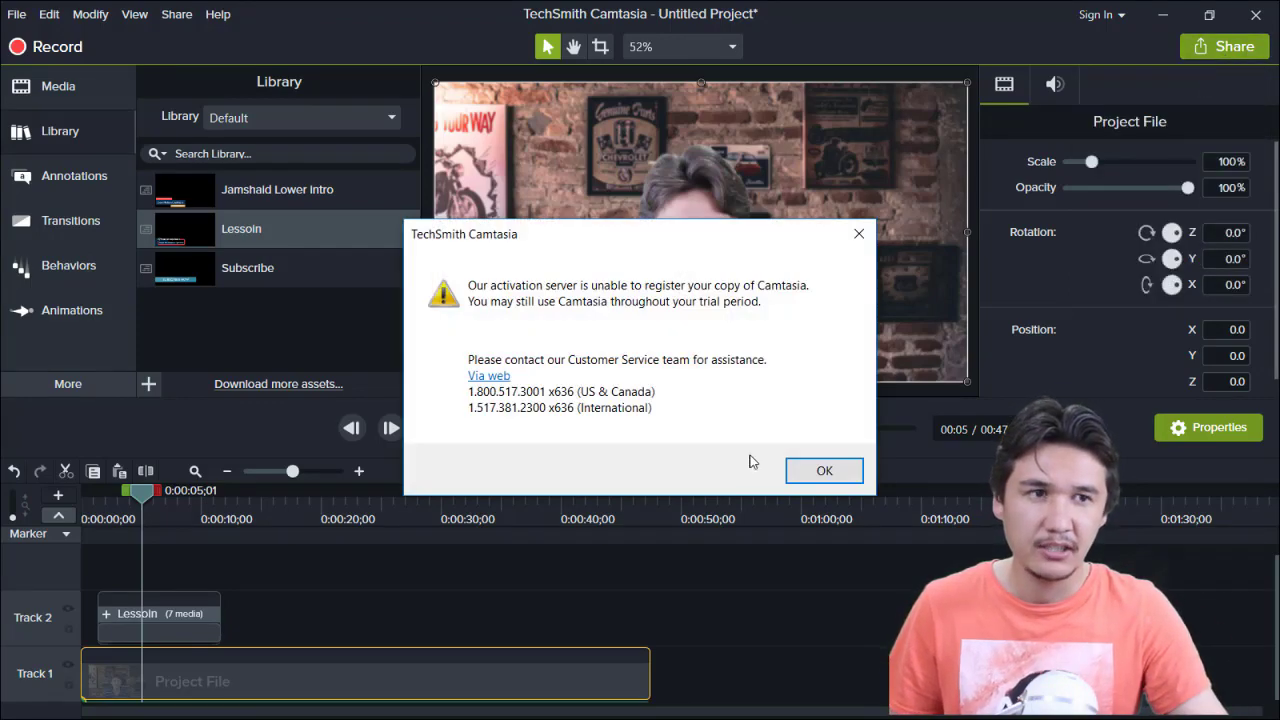
pyautogui.click(824, 470)
# Pick the MP4 only (up to 720p) preset and check the save Folder path
pyautogui.click(650, 198)
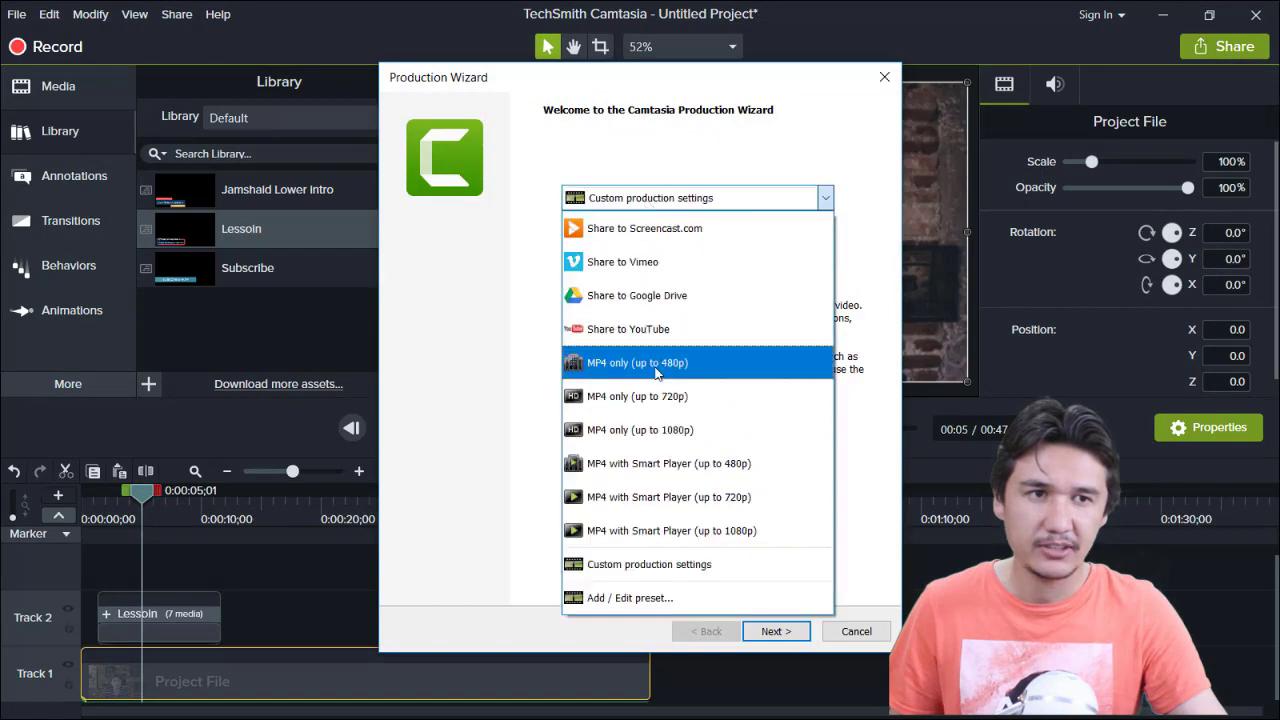
pyautogui.click(657, 397)
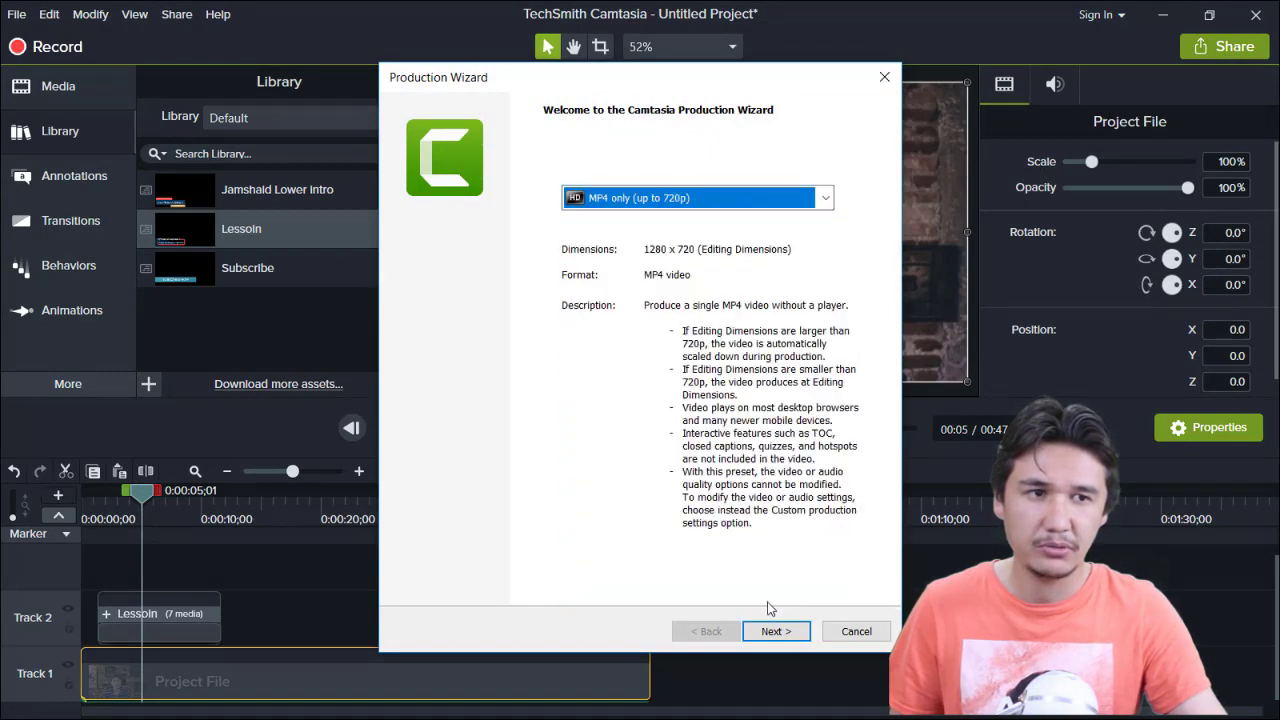
pyautogui.click(776, 631)
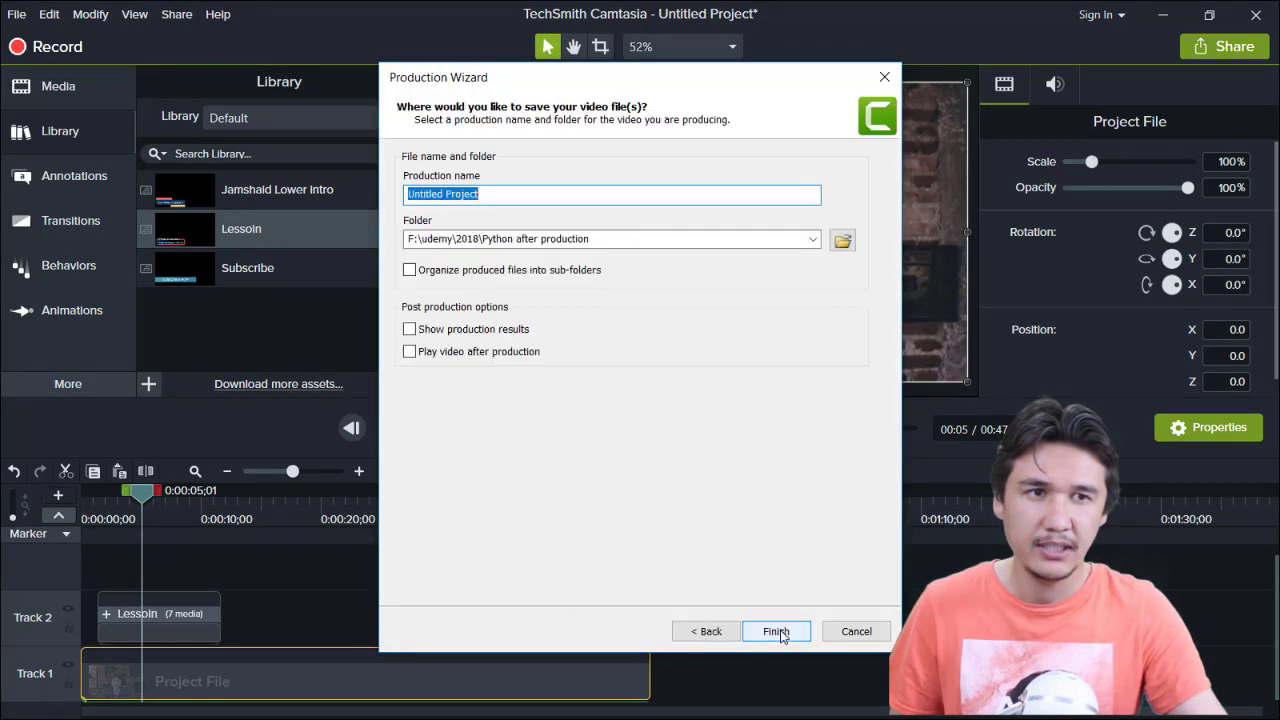
pyautogui.click(409, 240)
pyautogui.click(409, 242)
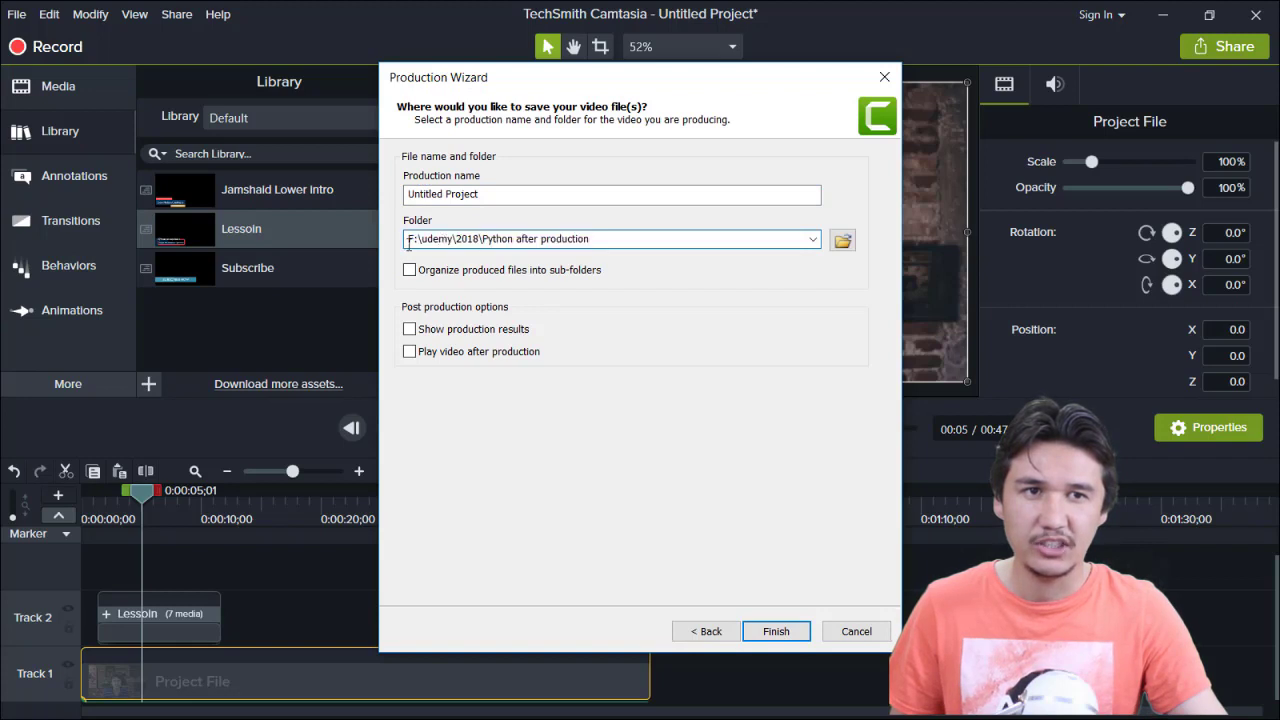
pyautogui.click(437, 244)
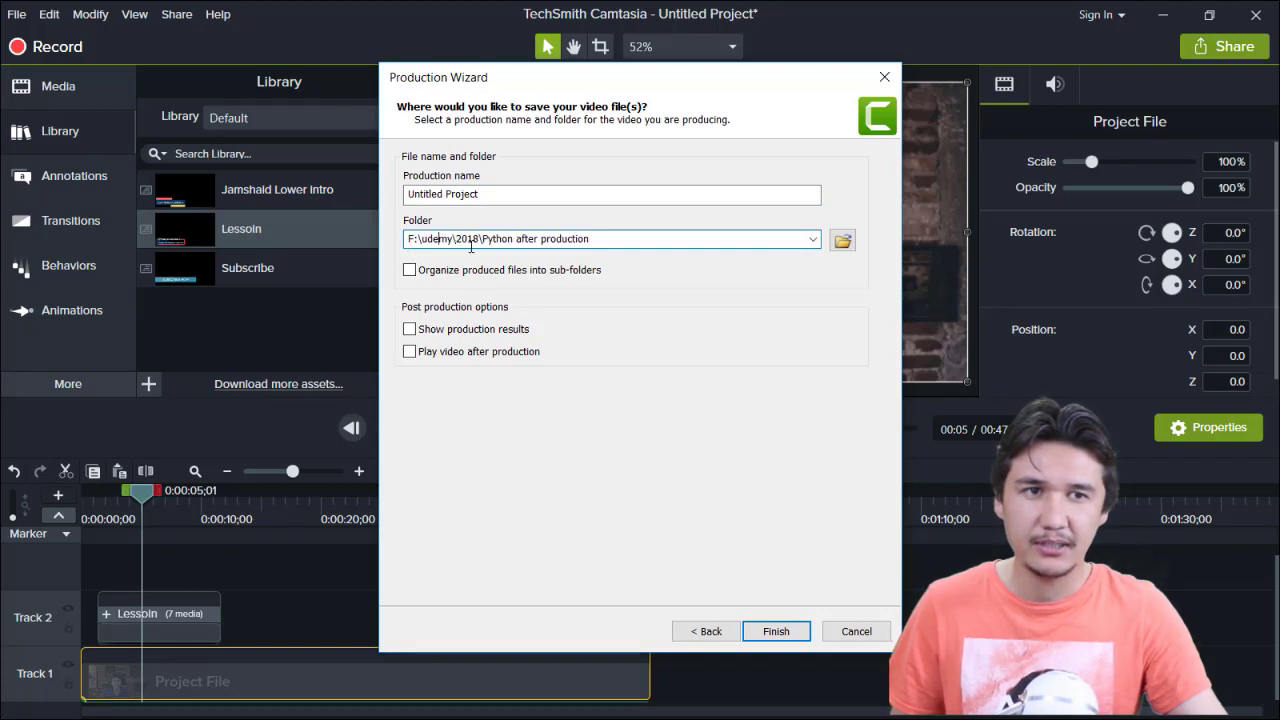